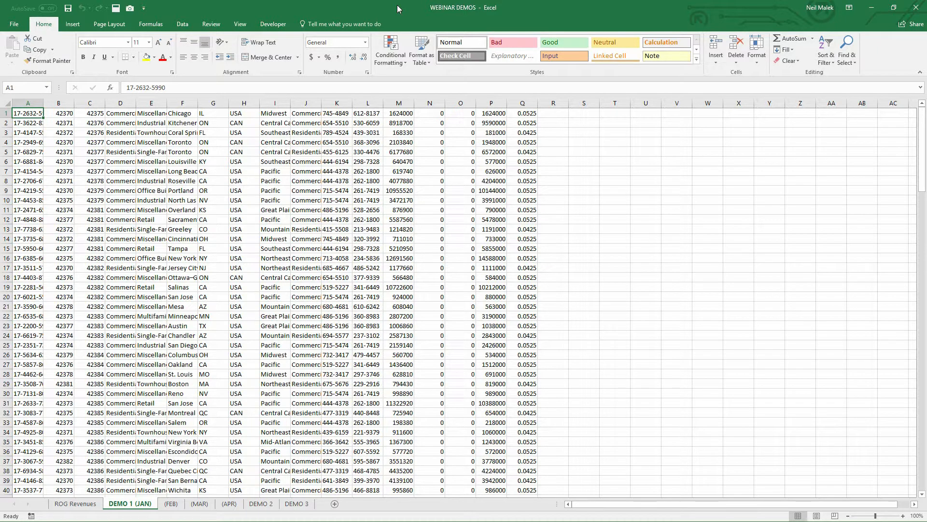
Step: Check in the ribbon customization settings that the Developer tab is enabled
left_click(274, 25)
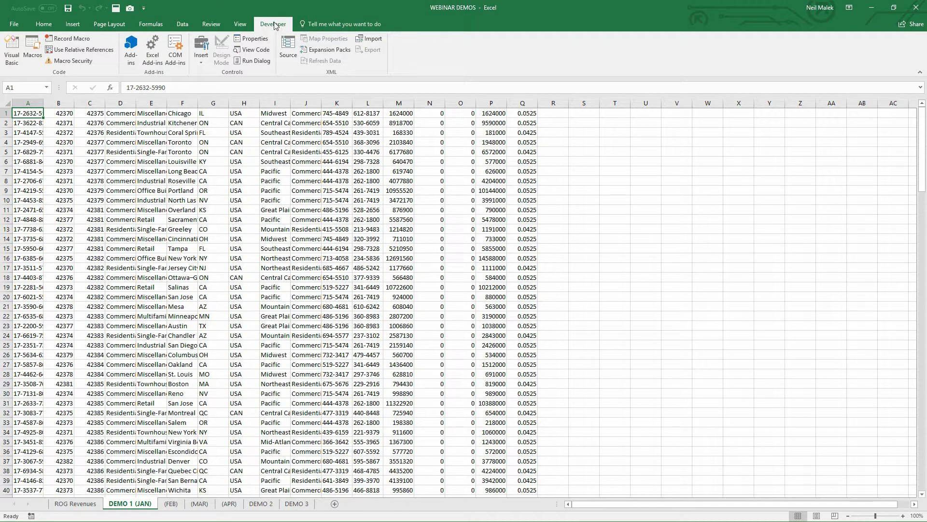
right_click(419, 47)
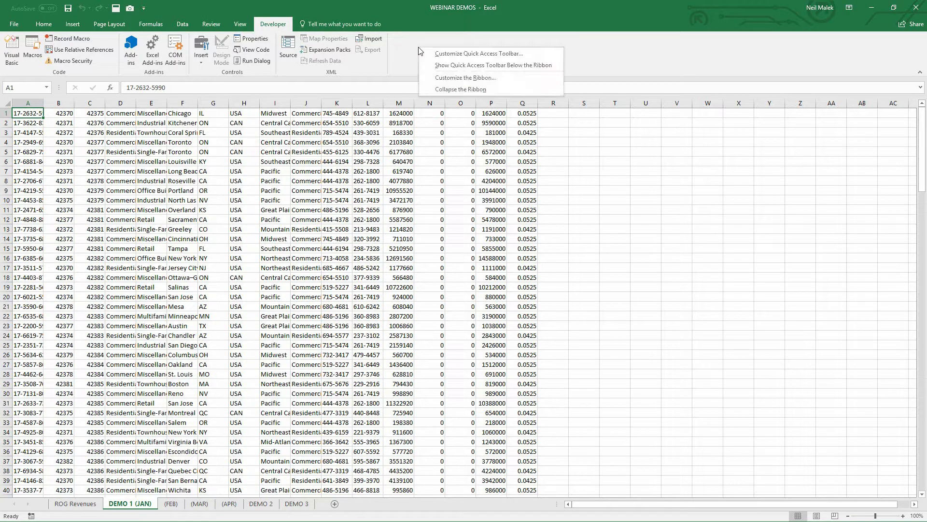
left_click(440, 79)
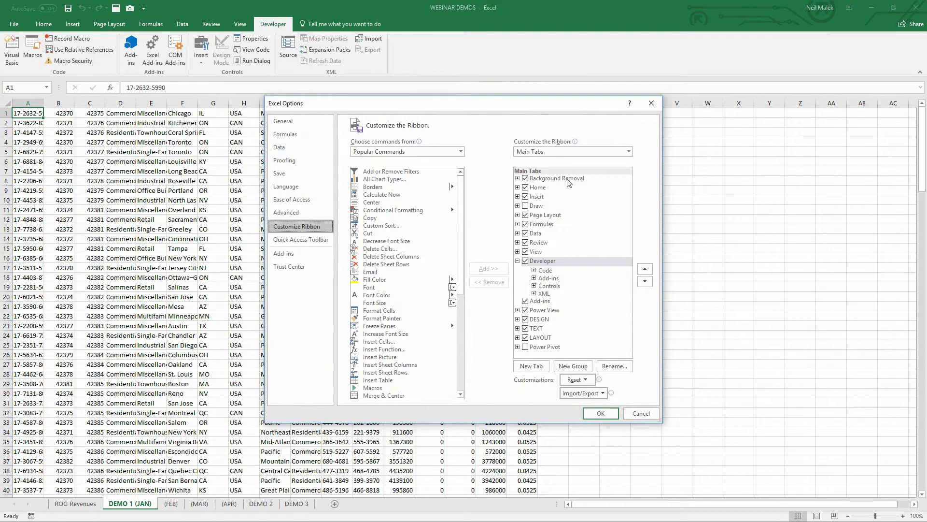
left_click(547, 262)
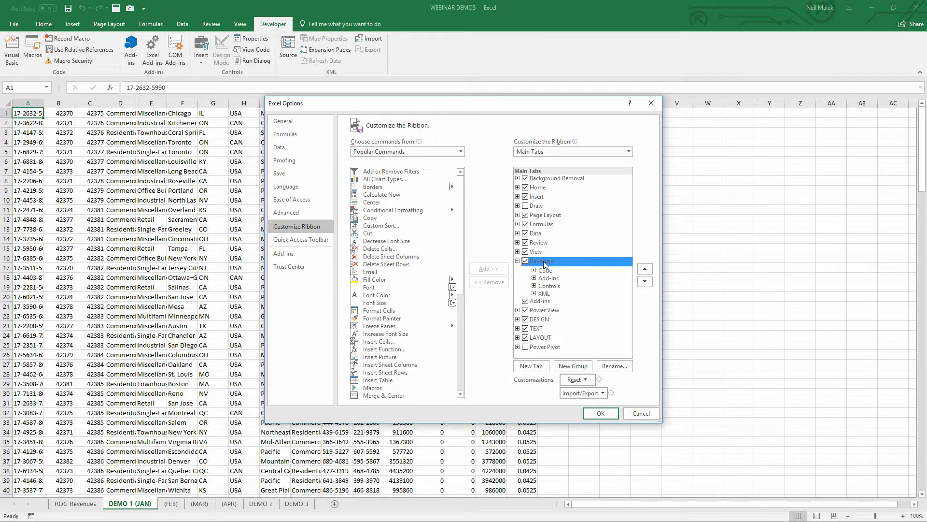
left_click(600, 414)
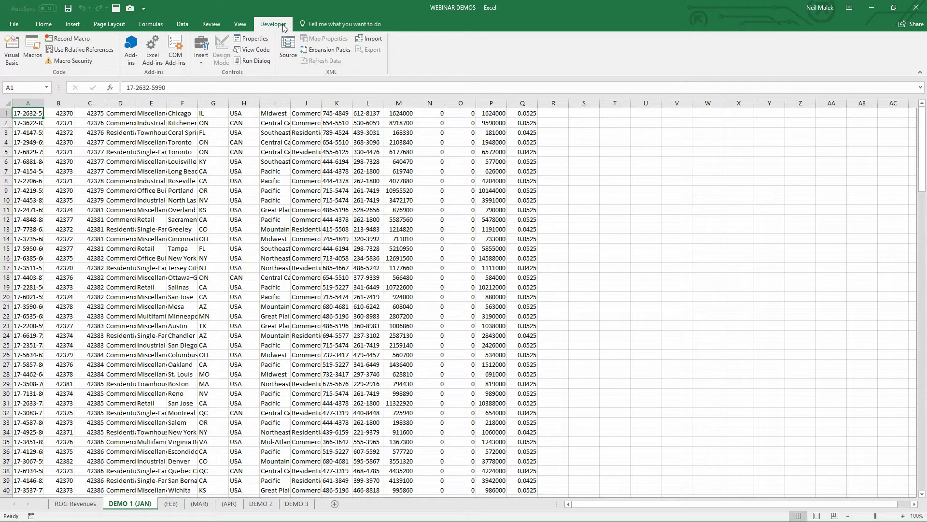
Step: Set up a new macro recording named DataCleanupMacro
left_click(80, 40)
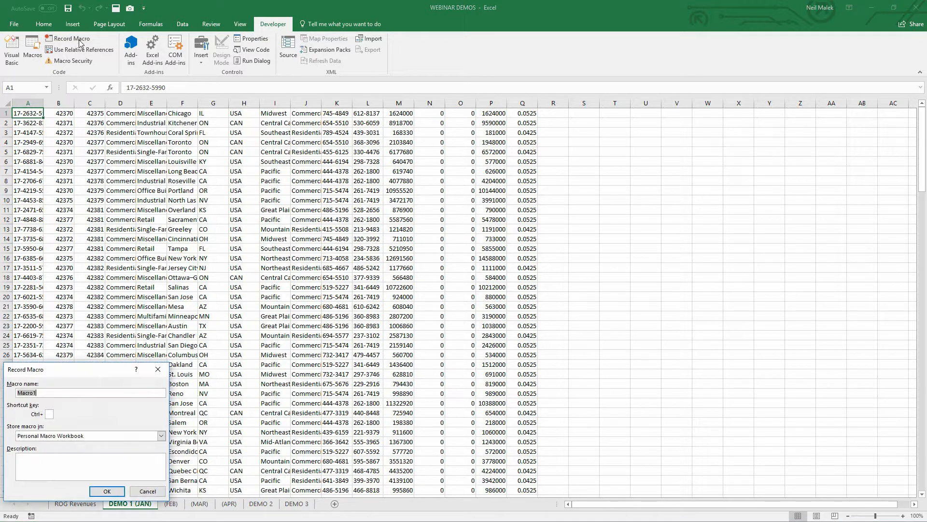
left_click_drag(70, 375, 115, 125)
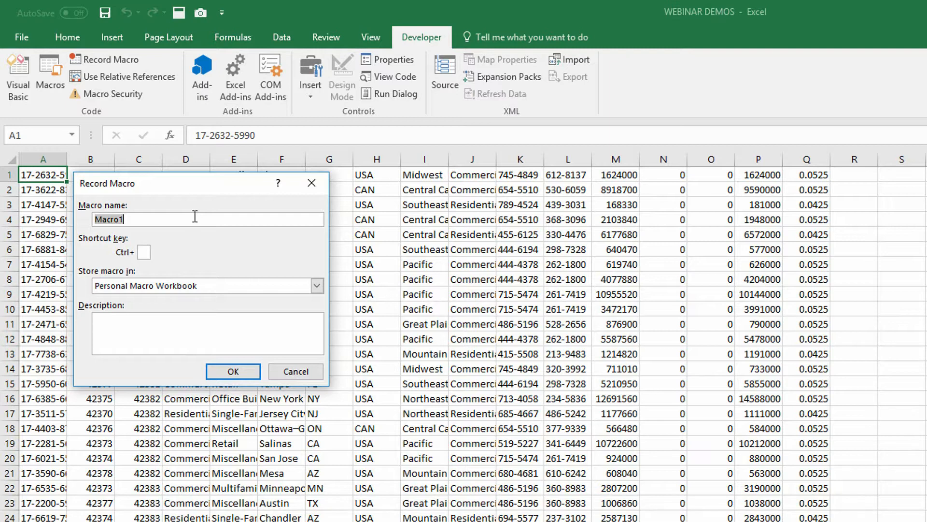
type("DataCleanupMacro")
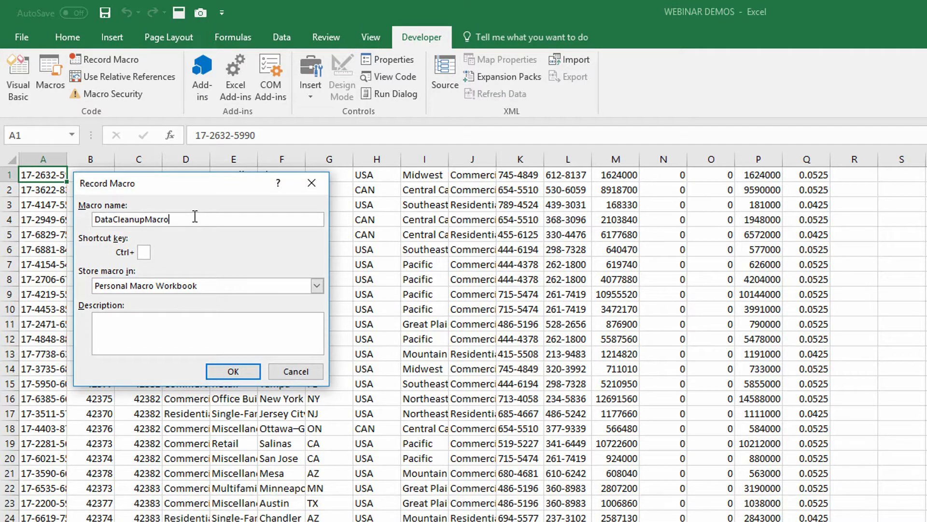
left_click(147, 252)
type("D")
key("BackSpace")
type("C")
key("BackSpace")
Step: Start recording the macro in This Workbook, described as "Removing extra columns and formatting data dump from XYZ Database. Created 11/12/17 by" plus the author's name
left_click(179, 286)
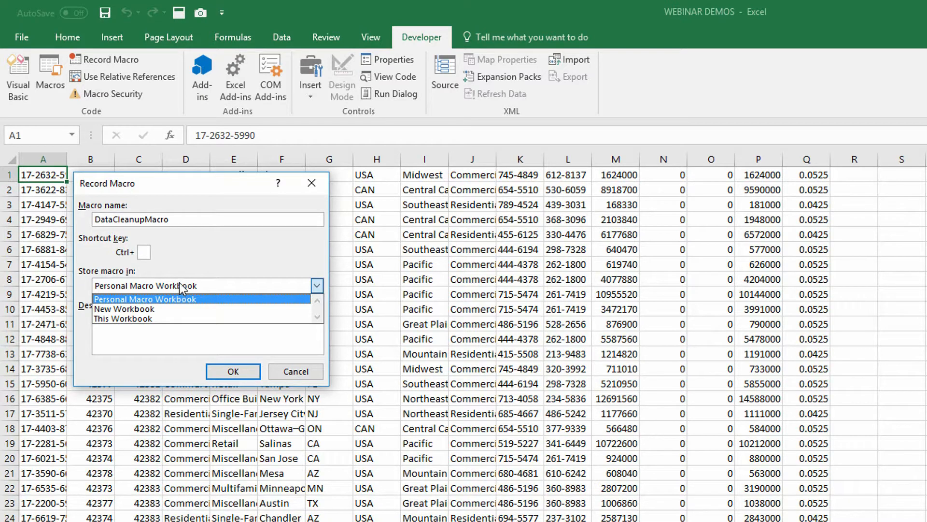
left_click(158, 319)
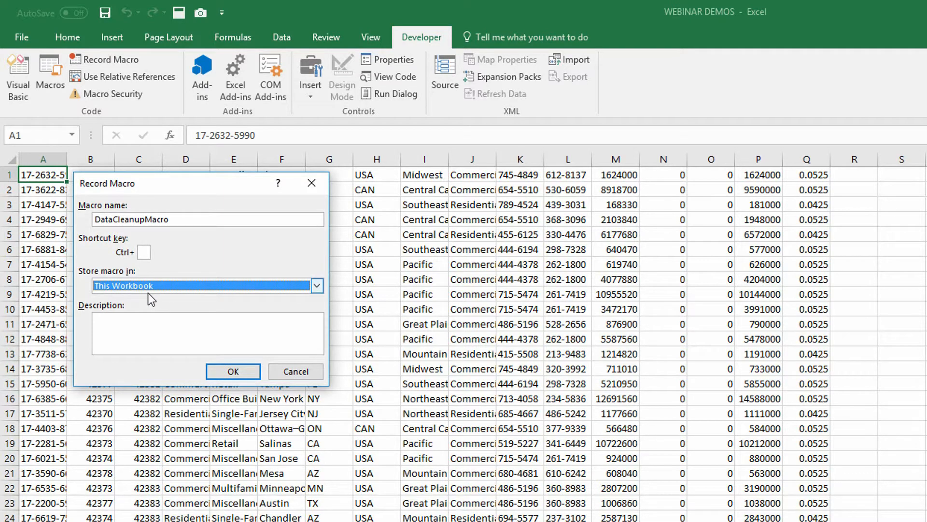
left_click(151, 323)
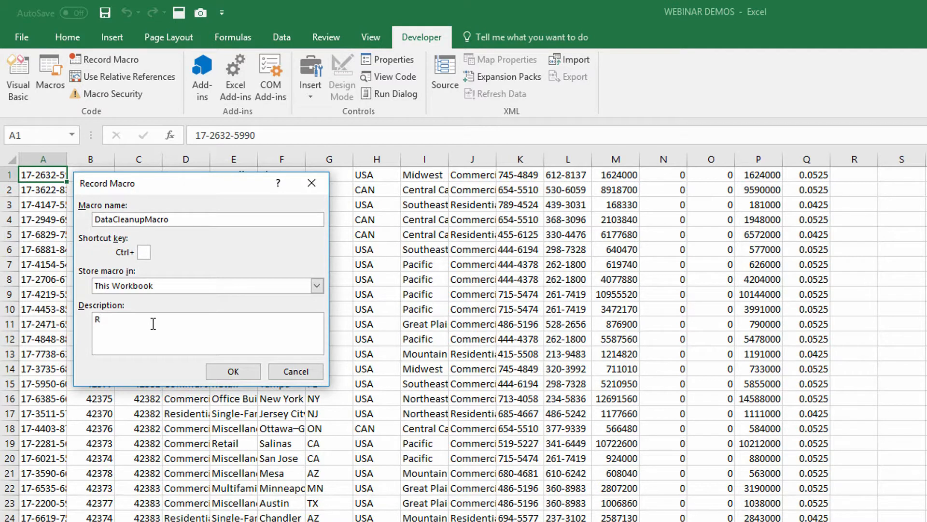
type("emoving extracolumns and formatt")
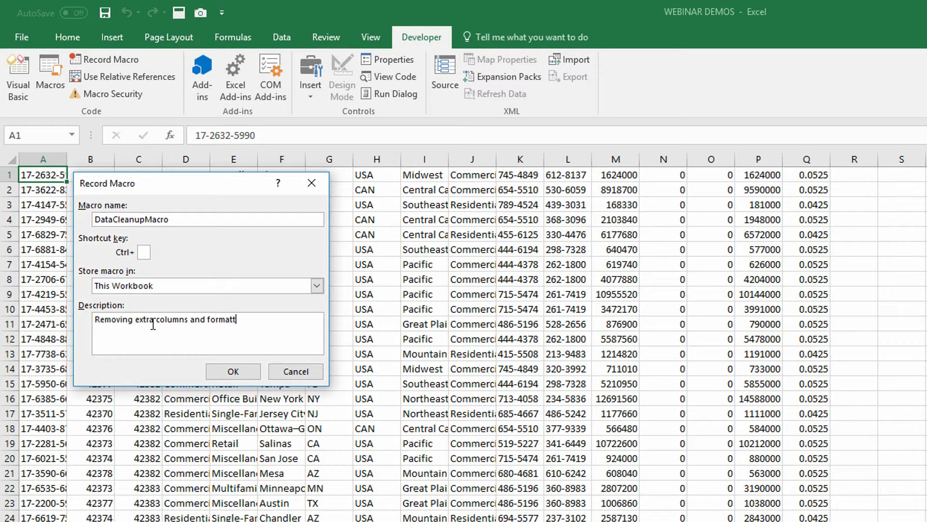
type("ing data dump from XY")
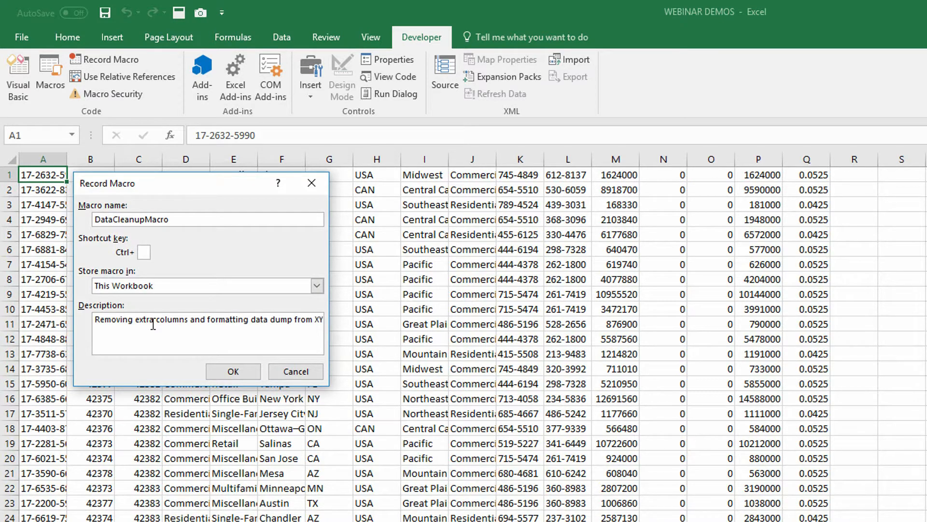
type("Z Database. Created 11/")
type("12/")
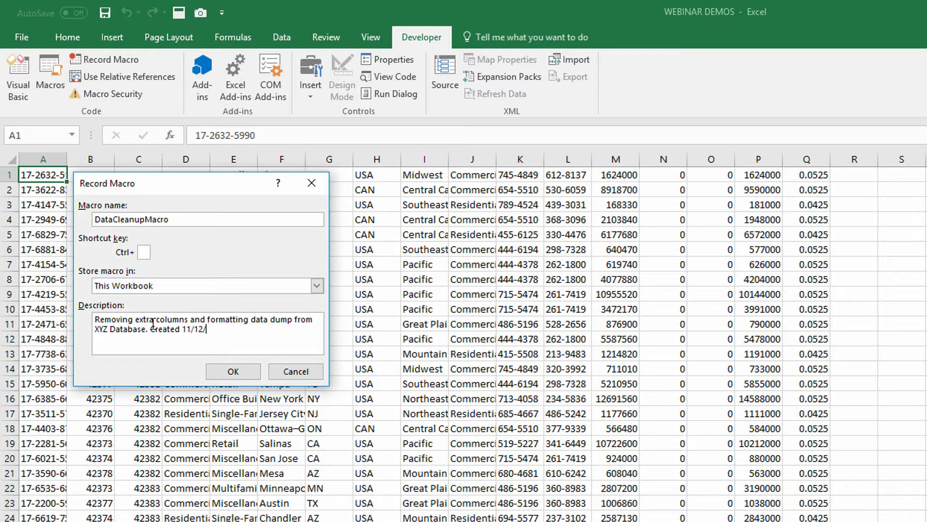
type("17 by NMalek.")
left_click(232, 371)
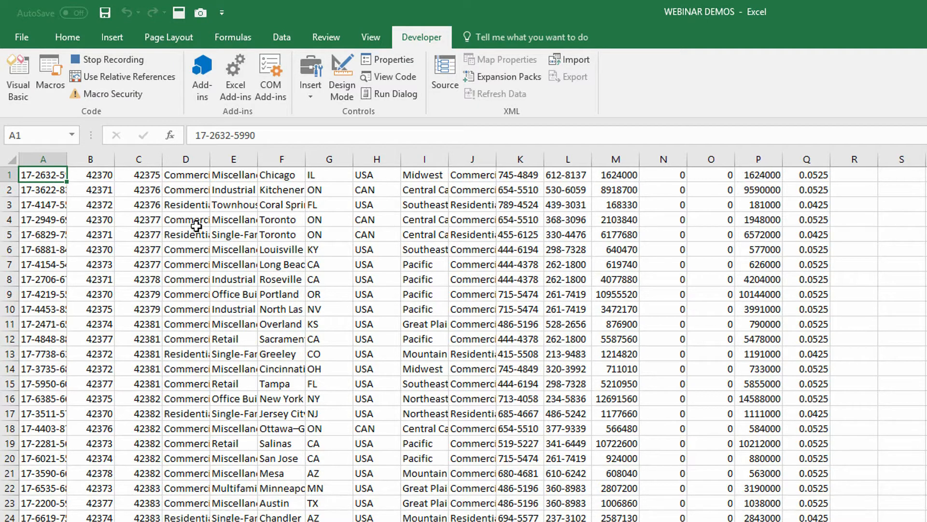
Step: Insert a blank row above the first data row of the DEMO 1 (JAN) sheet
left_click(7, 175)
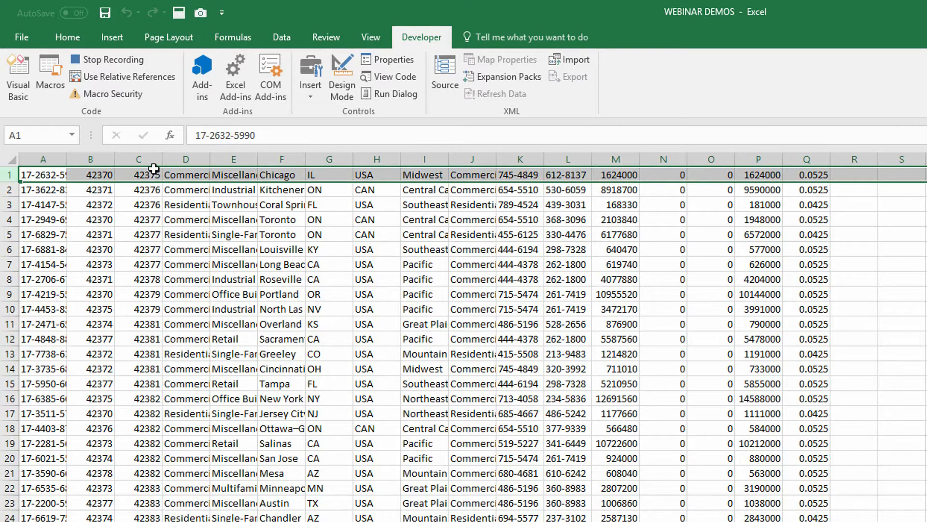
right_click(8, 174)
left_click(54, 276)
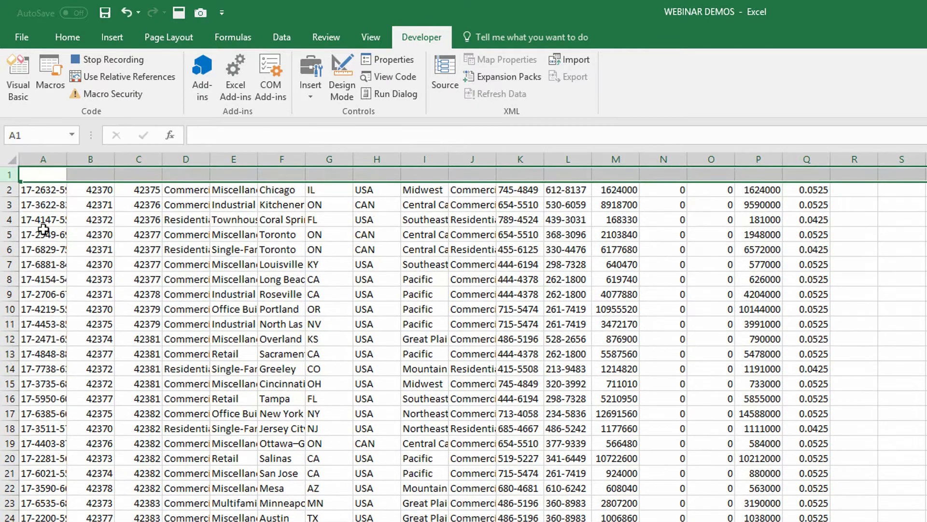
Step: Enter the column headers Property ID, Date Initiated and Date Sold in cells A1 to C1
left_click(46, 175)
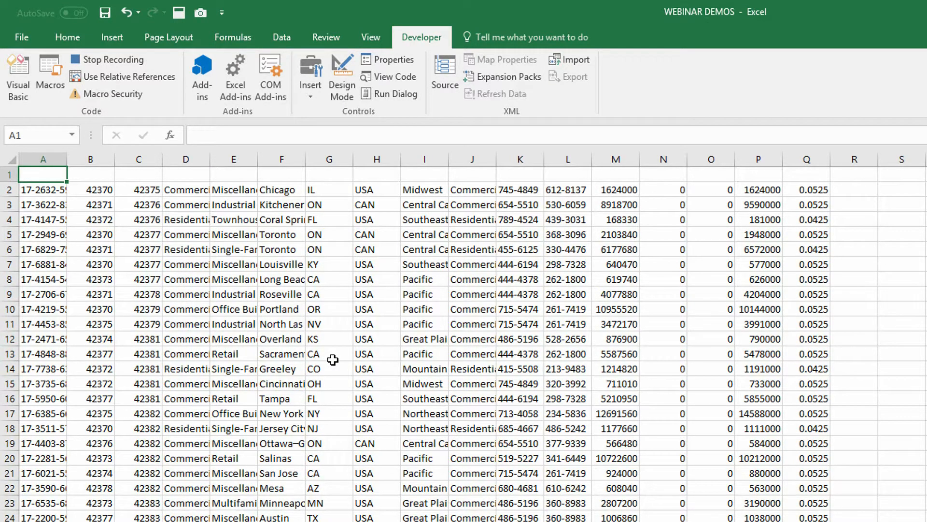
type("Property ID")
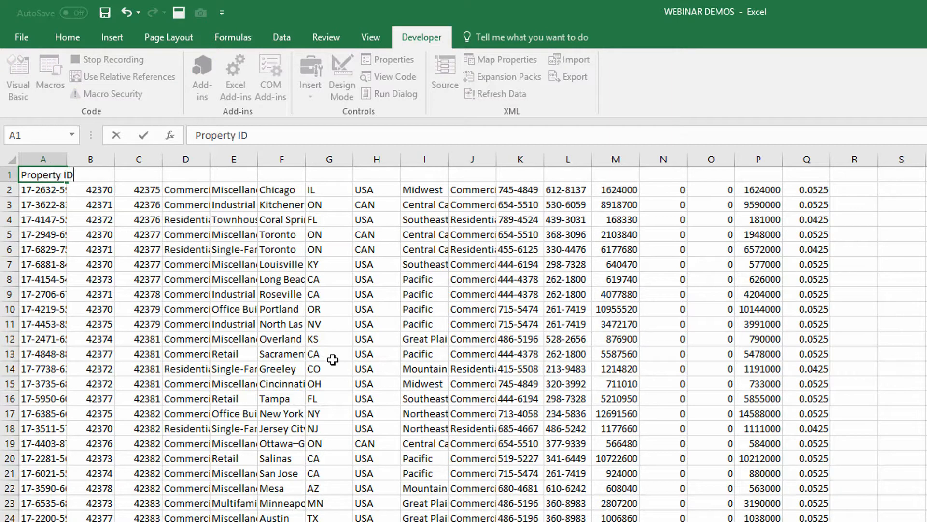
key("Tab")
type("D")
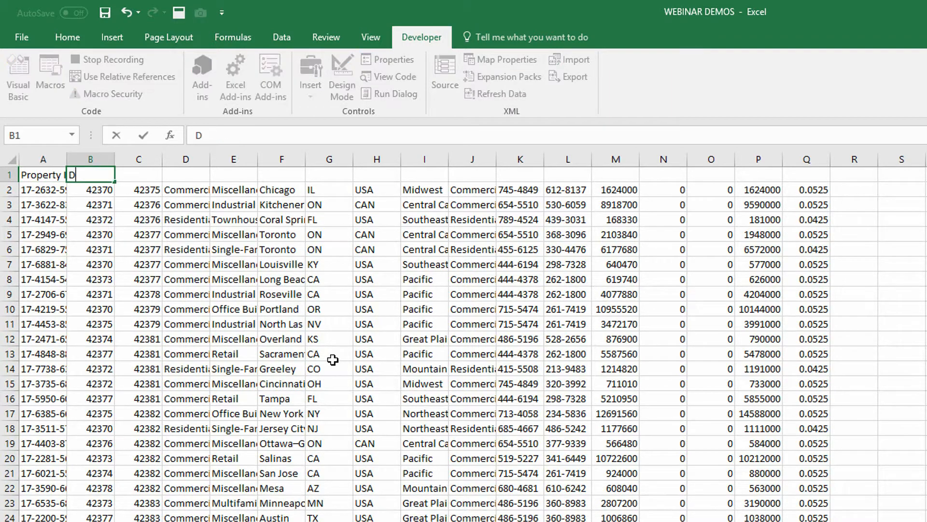
type("ate Initiated")
key("Tab")
type("Da")
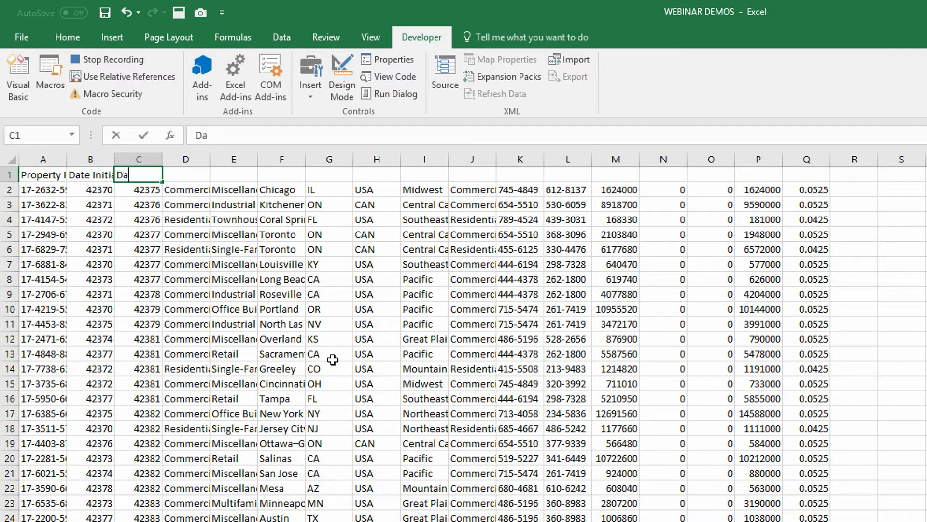
type("te Sold")
key("Tab")
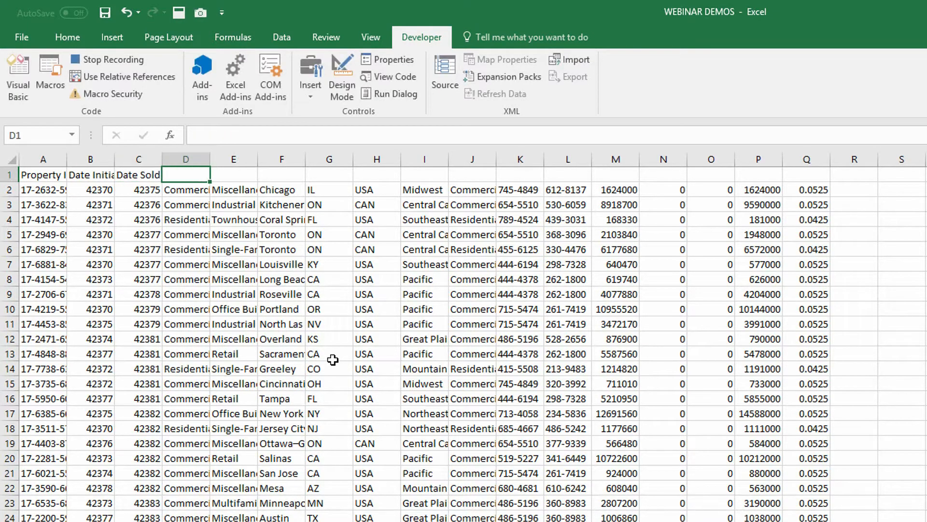
Step: Enter the column headers Property Type, Property Sub-Type and City in cells D1 to F1
type("Property Type")
key("ctrl+Return")
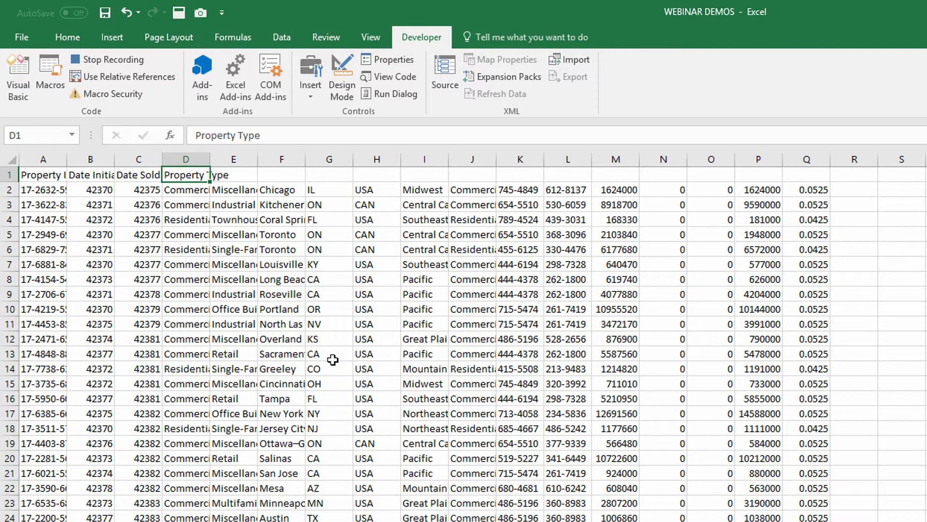
key("Tab")
type("Property Sub")
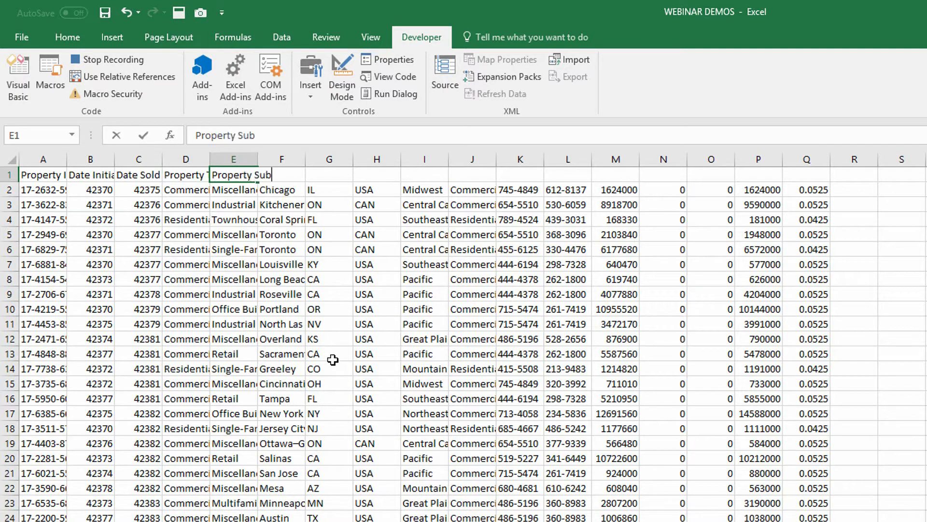
type("-Type")
key("Tab")
type("Cit")
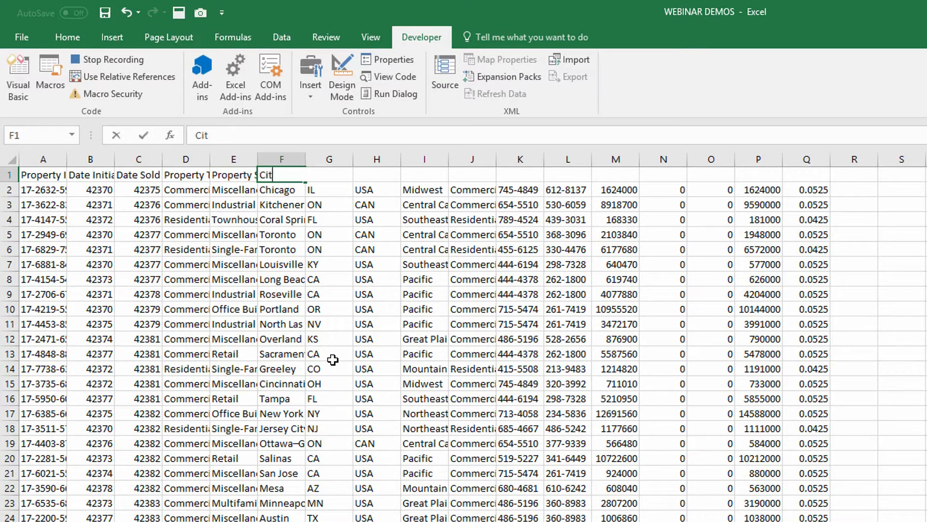
type("y")
key("Tab")
Step: Enter the column headers State, Country and Region in cells G1 to I1
type("State")
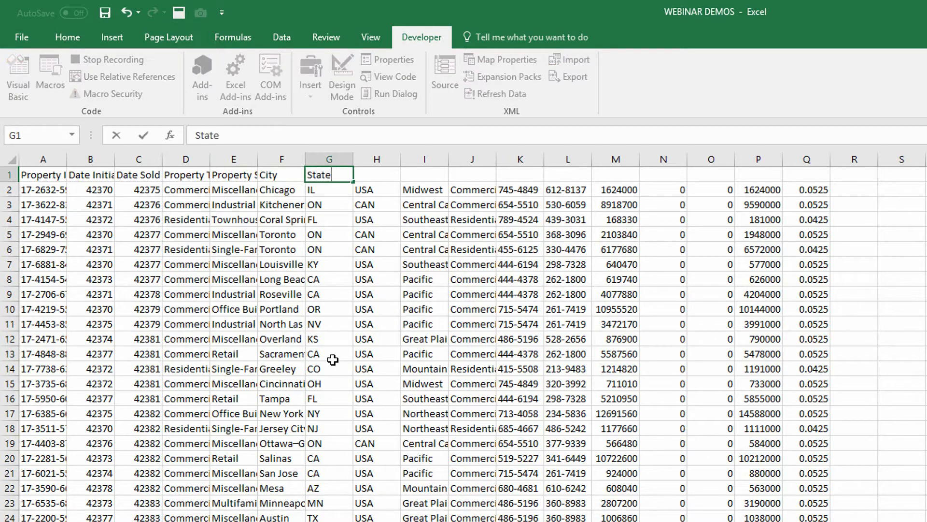
key("Tab")
type("Country")
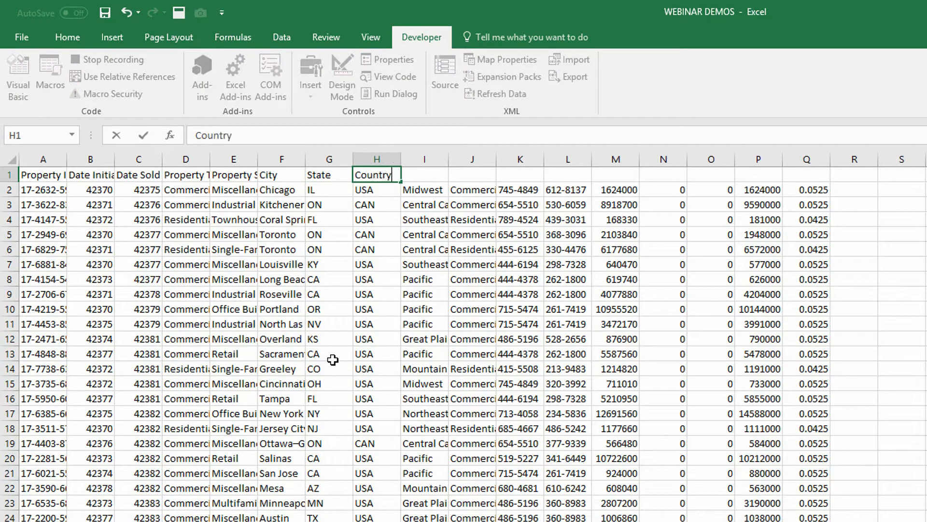
key("Tab")
type("Region")
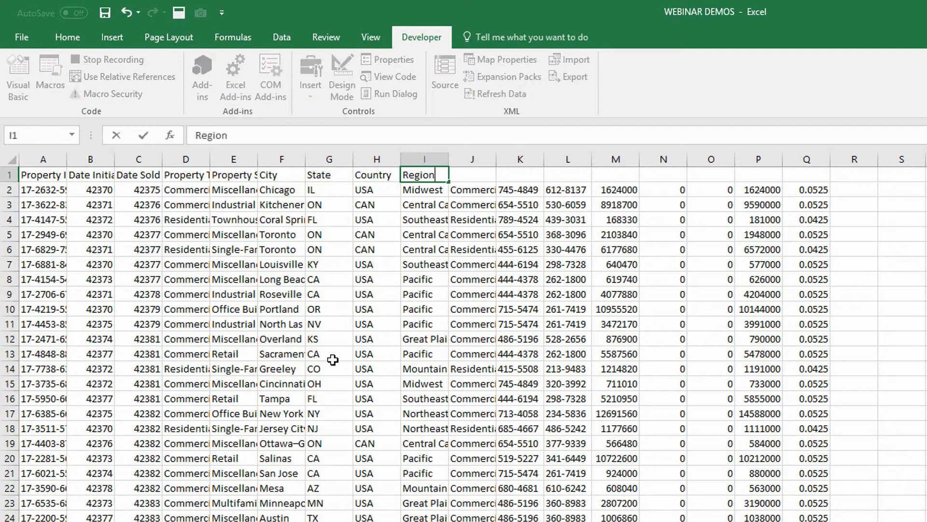
key("Tab")
Step: Enter the column headers Sale Type, Manager and Salesperson in cells J1 to L1
type("Sale")
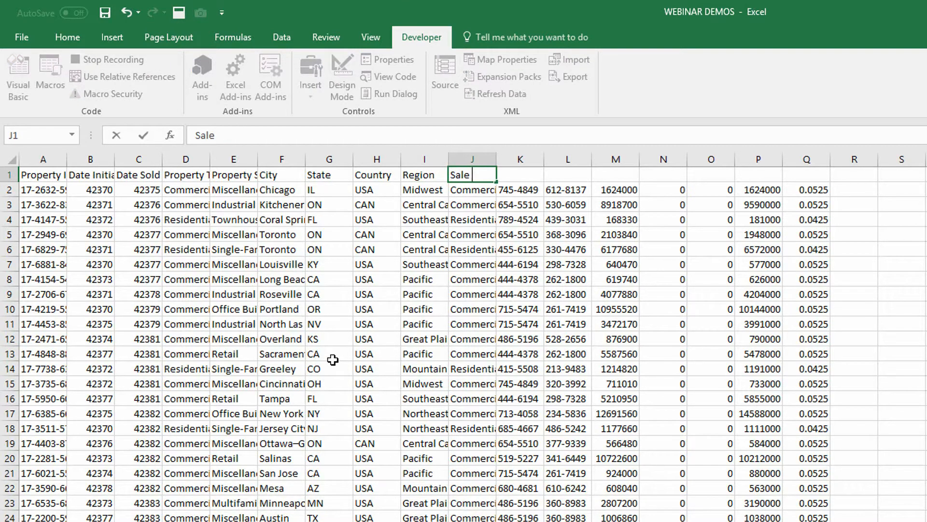
type(" Type")
key("Tab")
type("Manag")
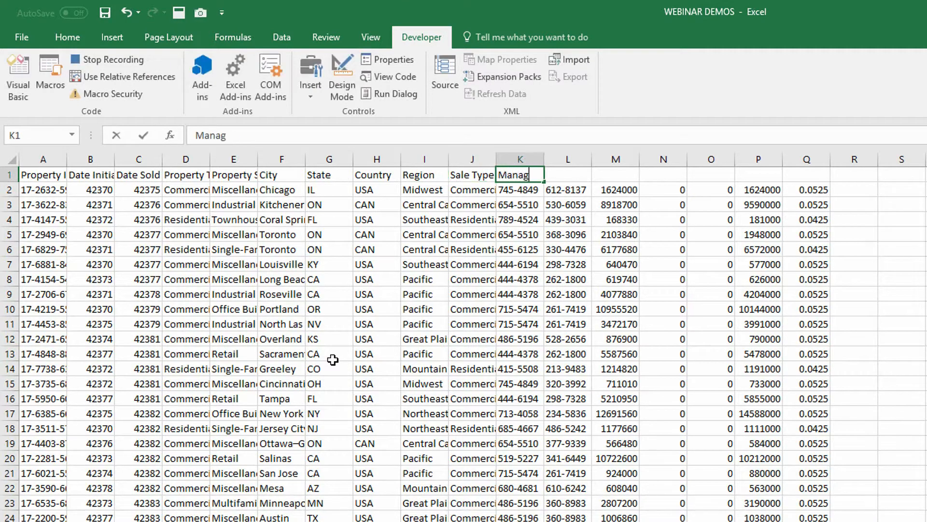
type("er")
key("Tab")
type("Salesper")
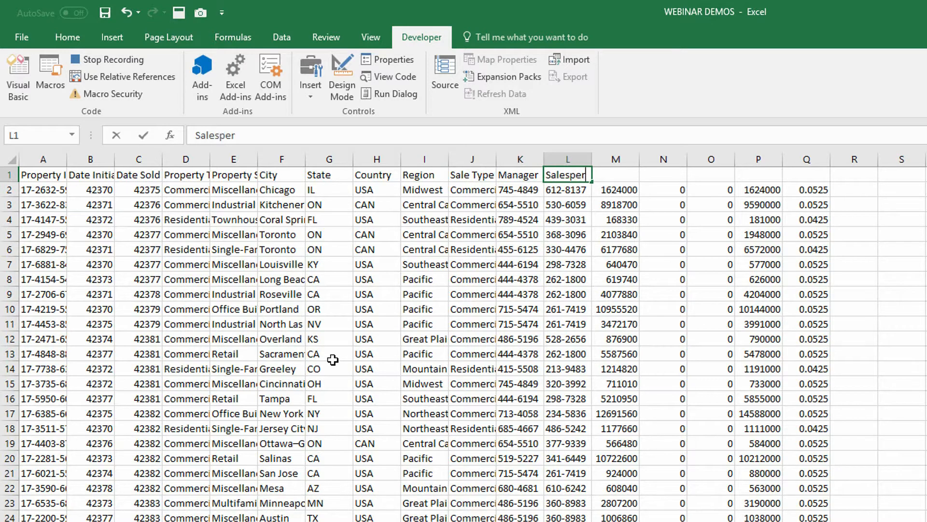
type("son")
key("Tab")
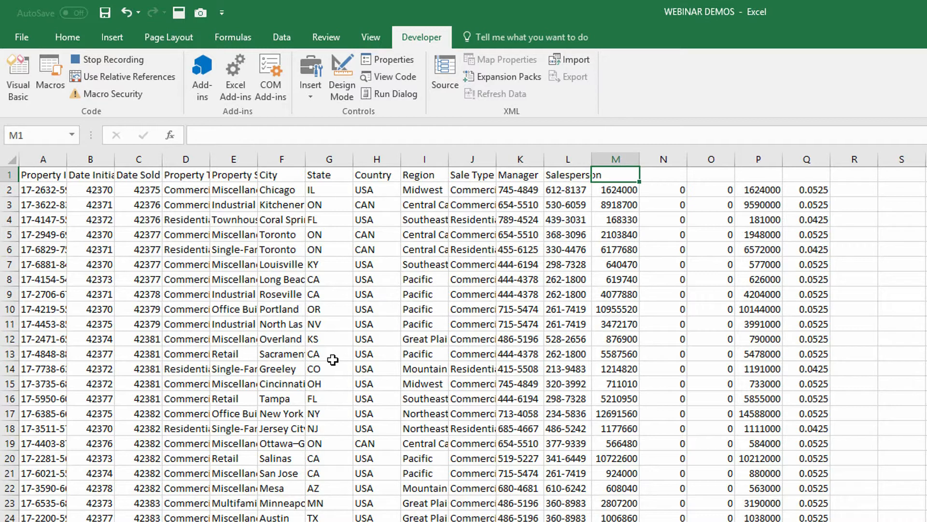
Step: Enter the column headers Acquisition Cost, Maintenance and Taxes in cells M1 to O1
type("Ac")
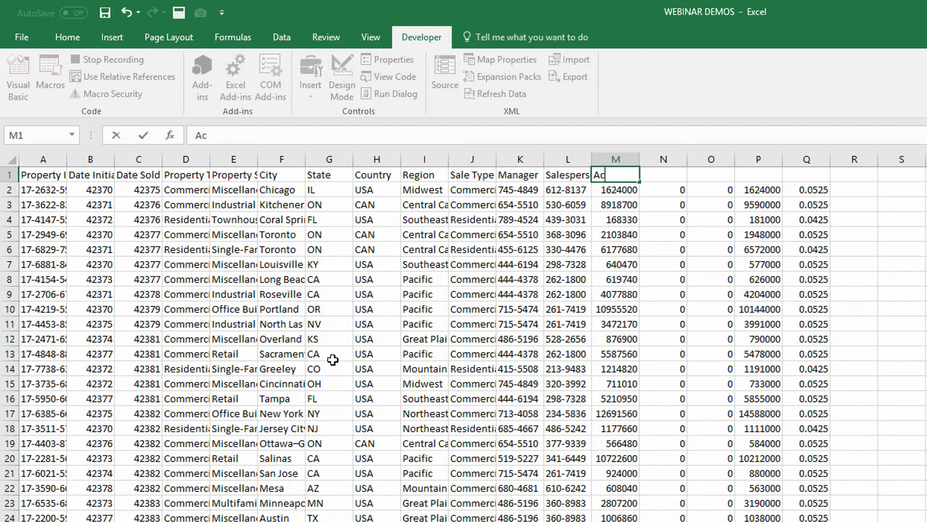
type("quisition Cost")
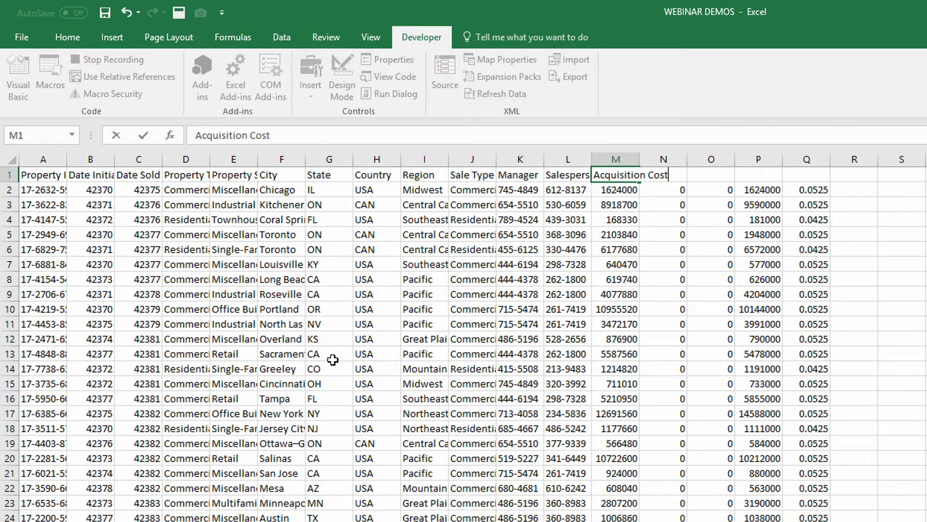
key("Tab")
type("Maintenc")
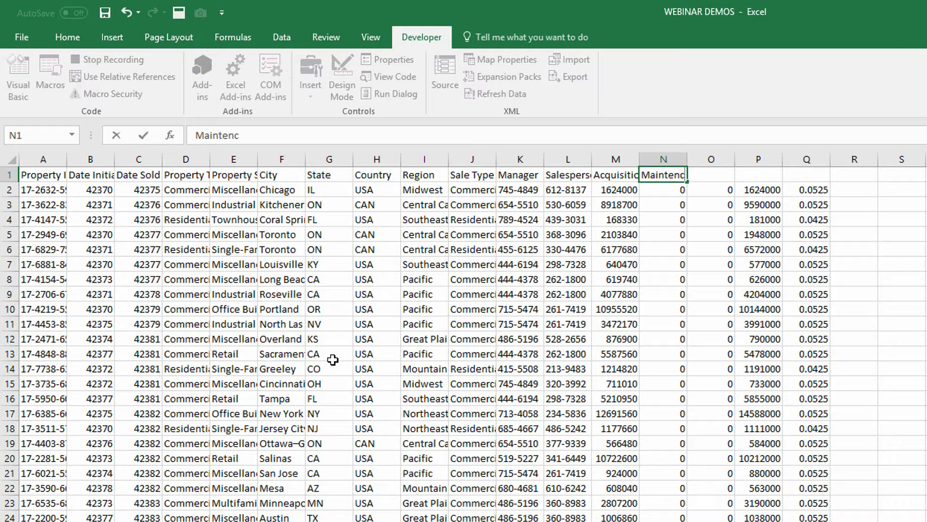
key("BackSpace")
type("ance")
key("Tab")
type("Taxes")
key("Tab")
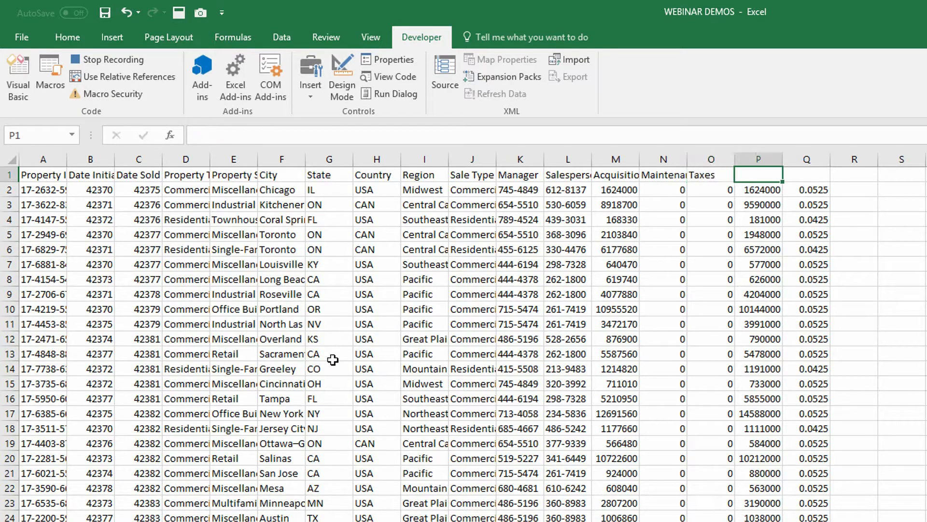
Step: Enter the column headers Sale Price and Commission in cells P1 and Q1
type("Sale Price")
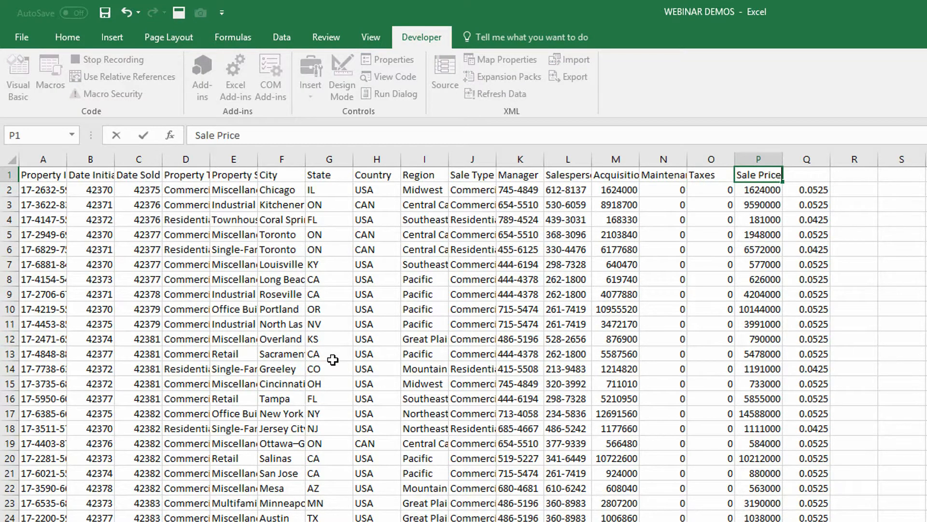
key("Tab")
type("Commission")
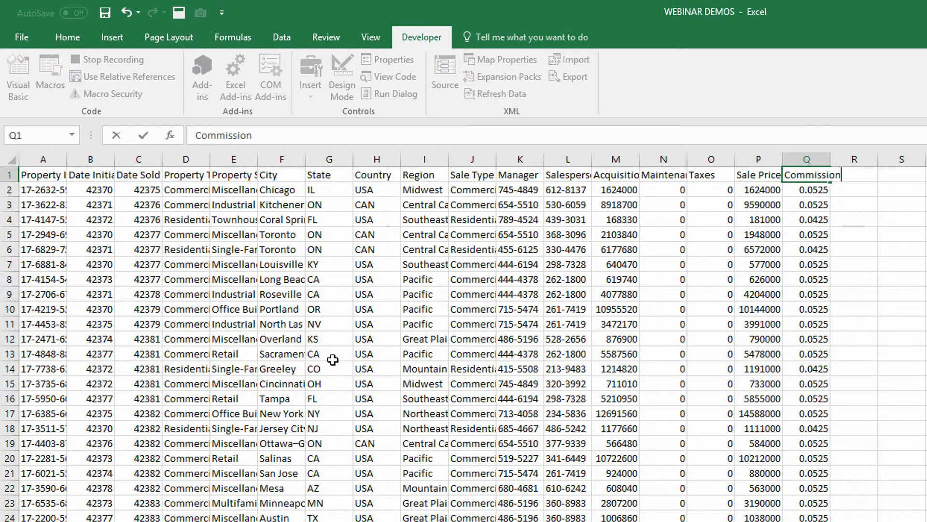
key("Return")
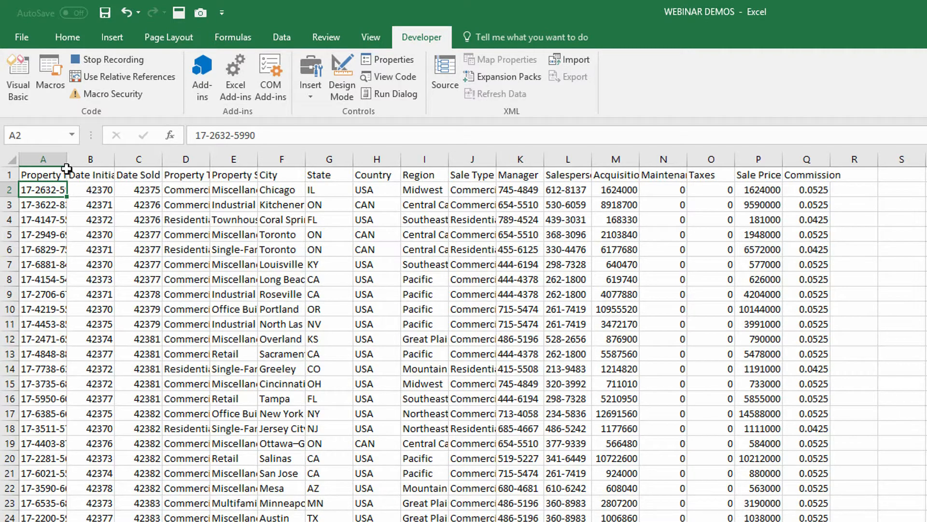
Step: Delete the Property ID and Date Initiated columns, A and B
left_click_drag(54, 157, 89, 155)
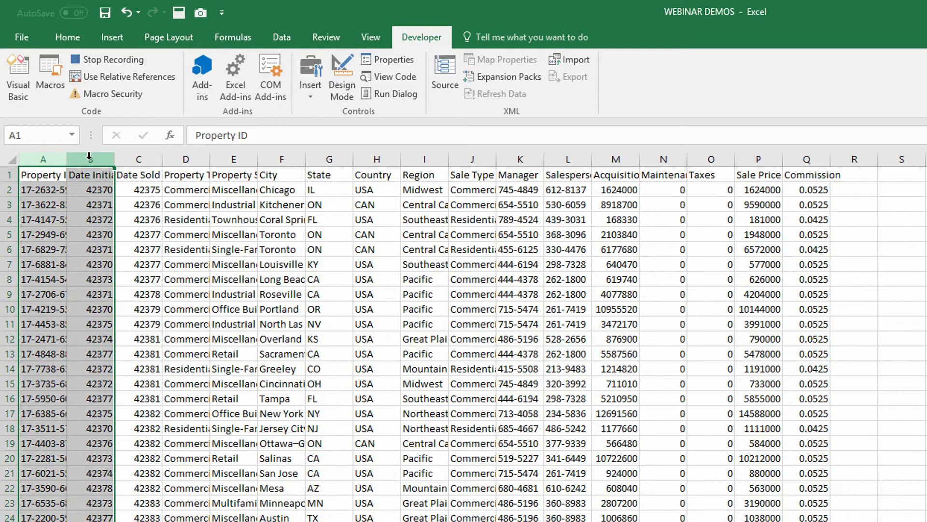
right_click(89, 158)
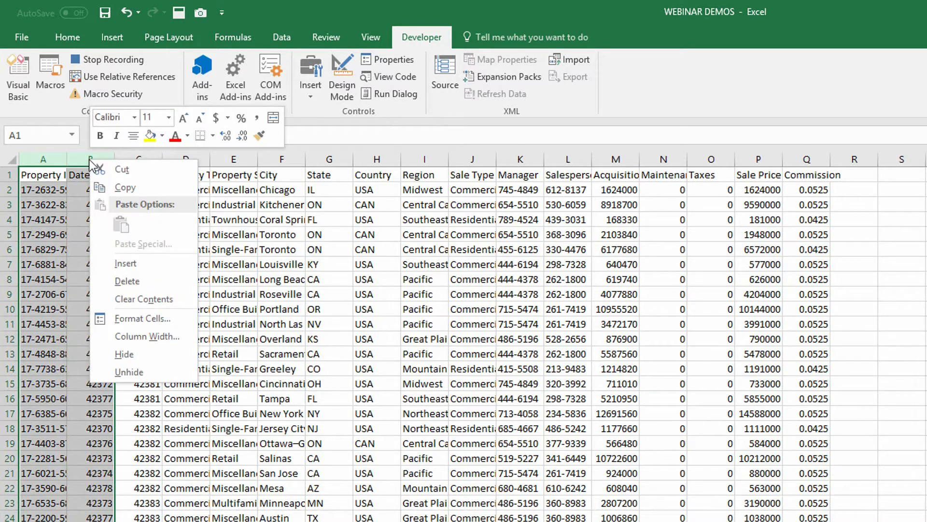
left_click(149, 282)
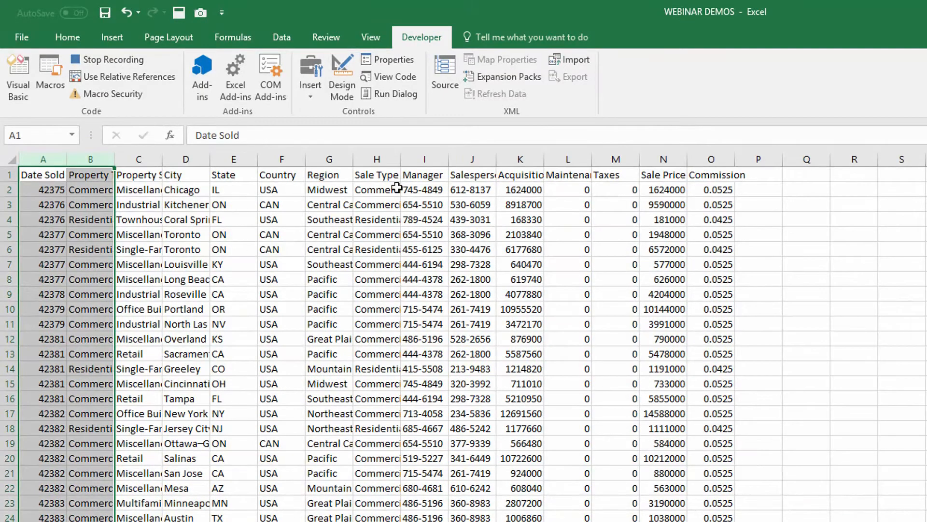
Step: Delete the five columns from Manager through Taxes, I to M
left_click_drag(430, 161, 610, 157)
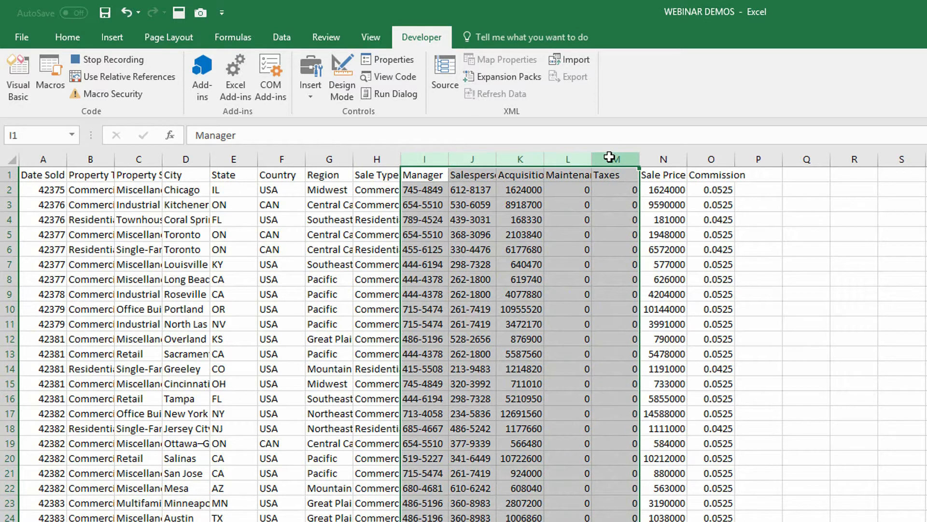
right_click(610, 157)
left_click(644, 276)
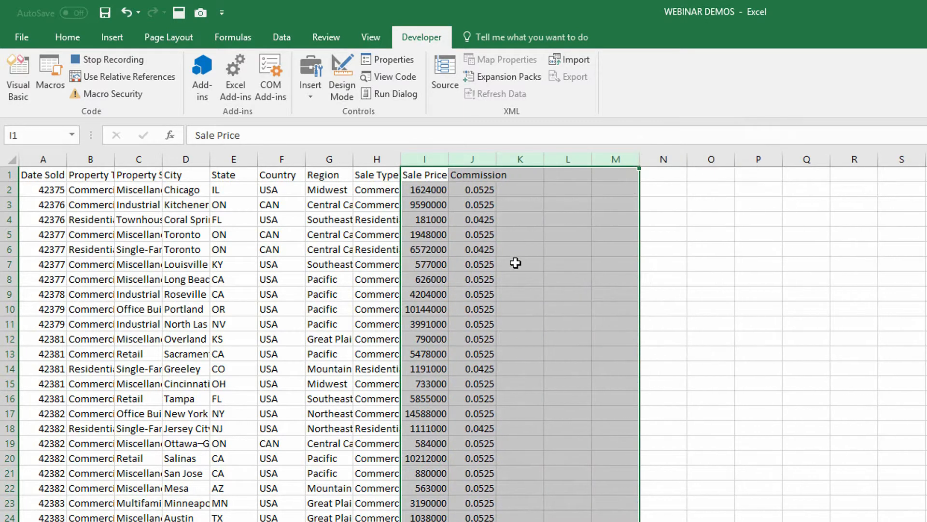
left_click(284, 232)
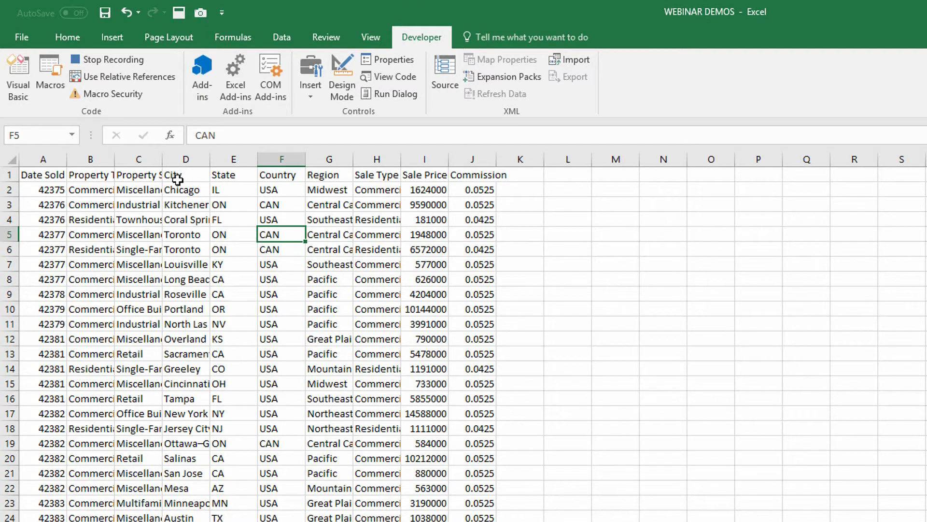
Step: Make the header cells A1 to J1 bold and give them a bottom border
left_click_drag(45, 176, 483, 175)
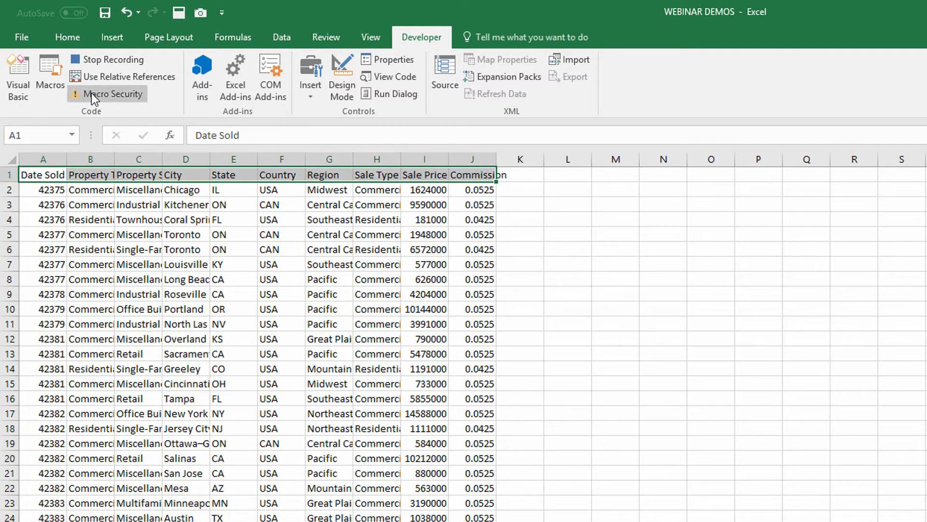
left_click(73, 36)
left_click(129, 89)
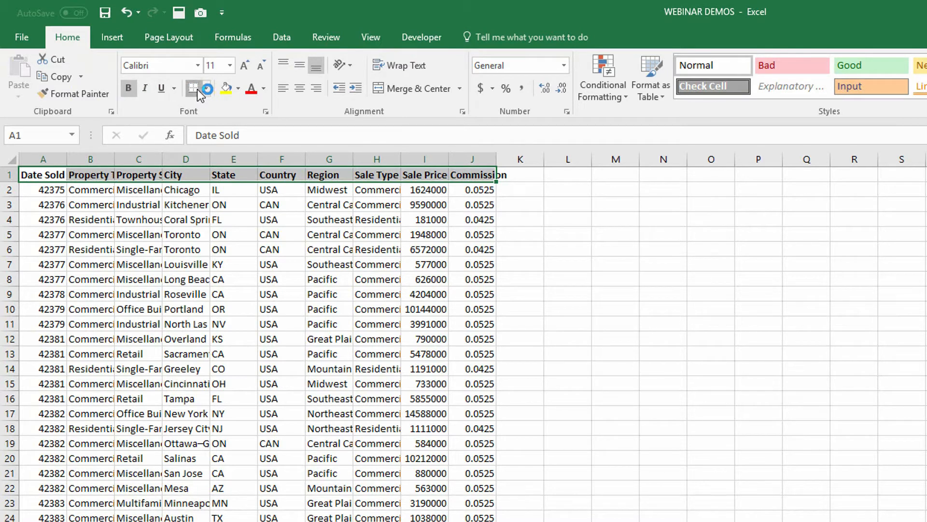
left_click(94, 250)
Step: Auto-fit the widths of columns A through J to their contents
left_click(49, 161)
left_click_drag(48, 160, 496, 159)
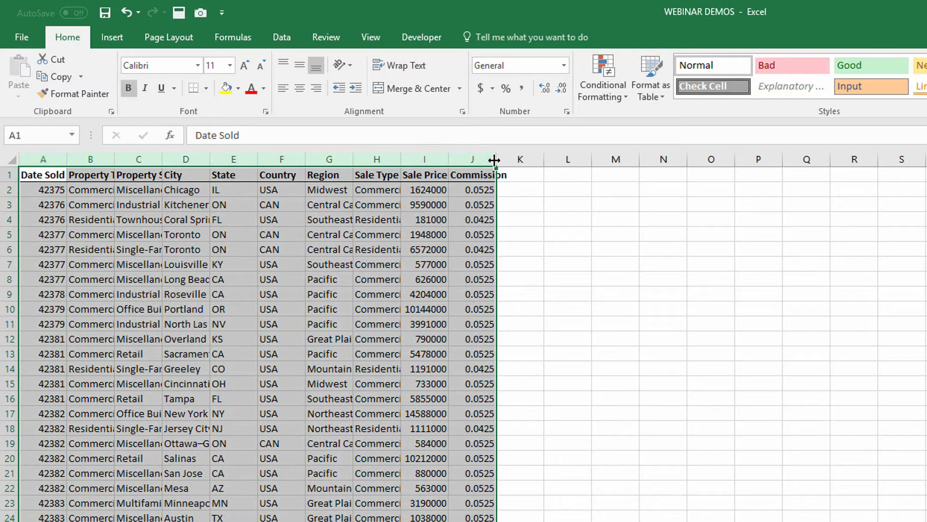
double_click(496, 159)
left_click(208, 239)
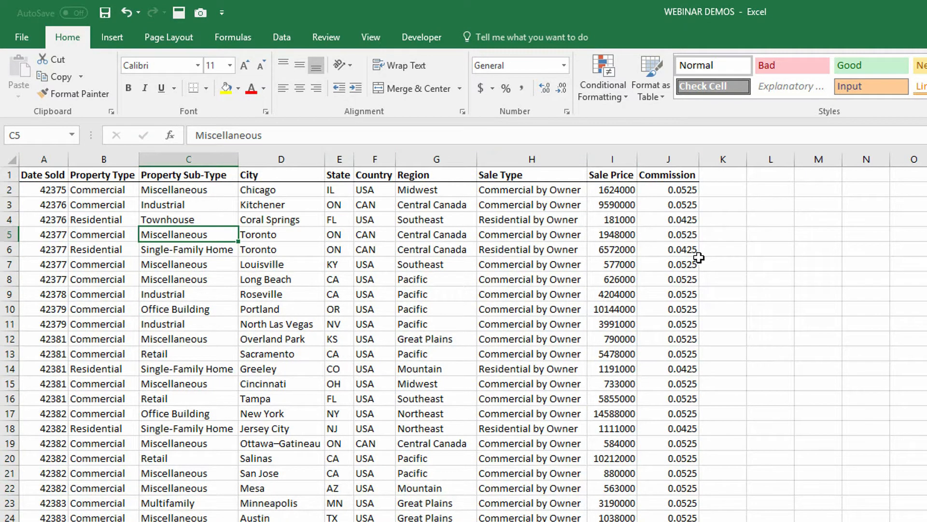
Step: Format the Date Sold column with the Short Date number format
left_click(55, 159)
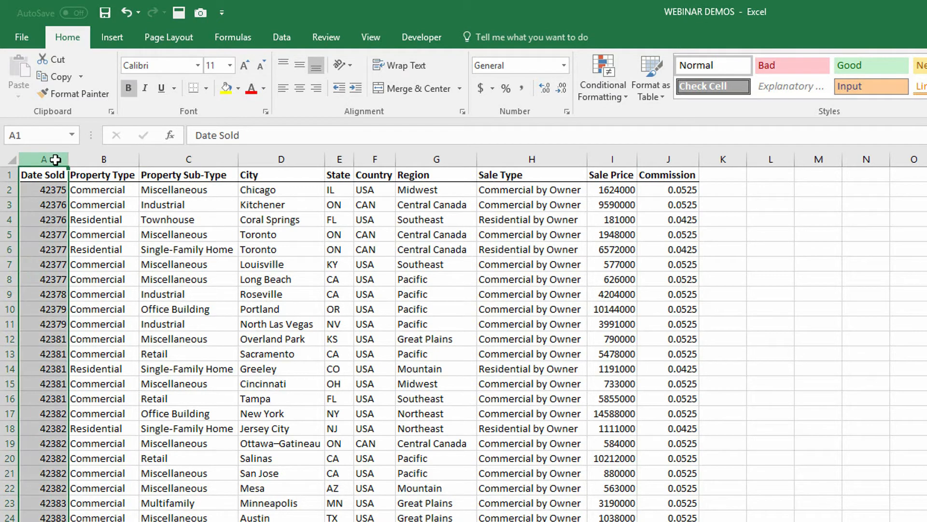
left_click(563, 65)
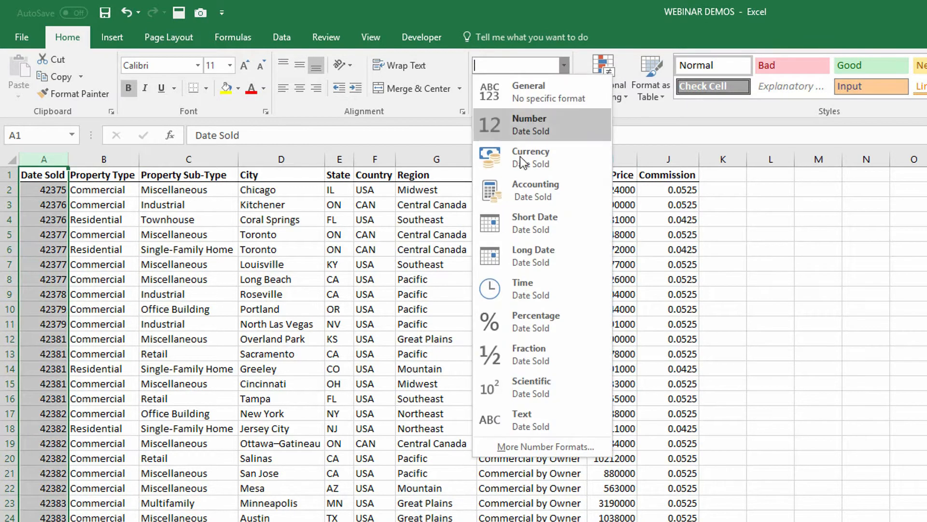
left_click(532, 221)
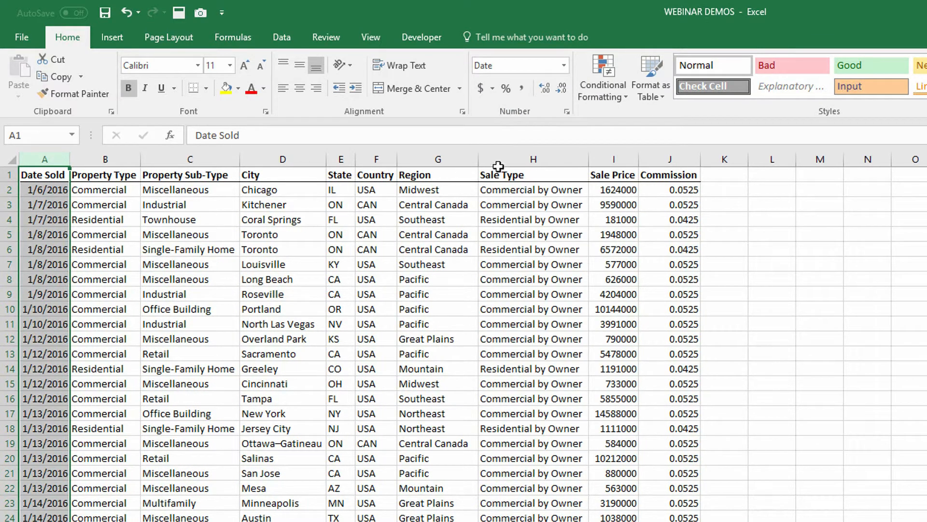
Step: Format the Sale Price column with the Accounting number format
left_click(617, 155)
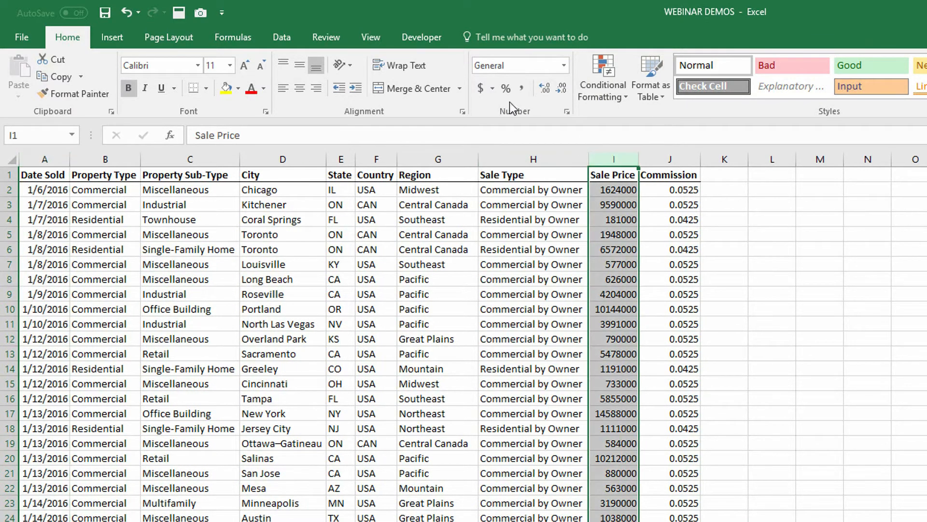
left_click(564, 65)
left_click(535, 186)
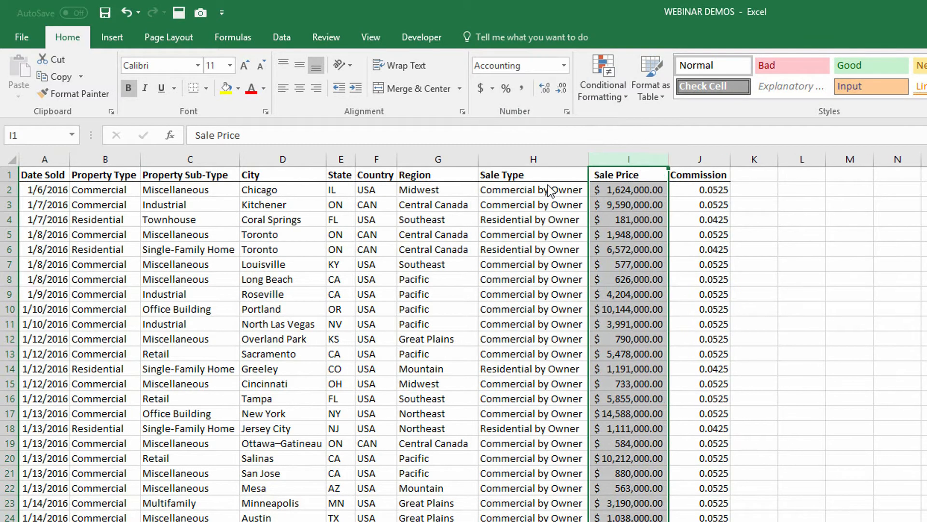
Step: Format the Commission column with the Percentage number format
left_click(697, 155)
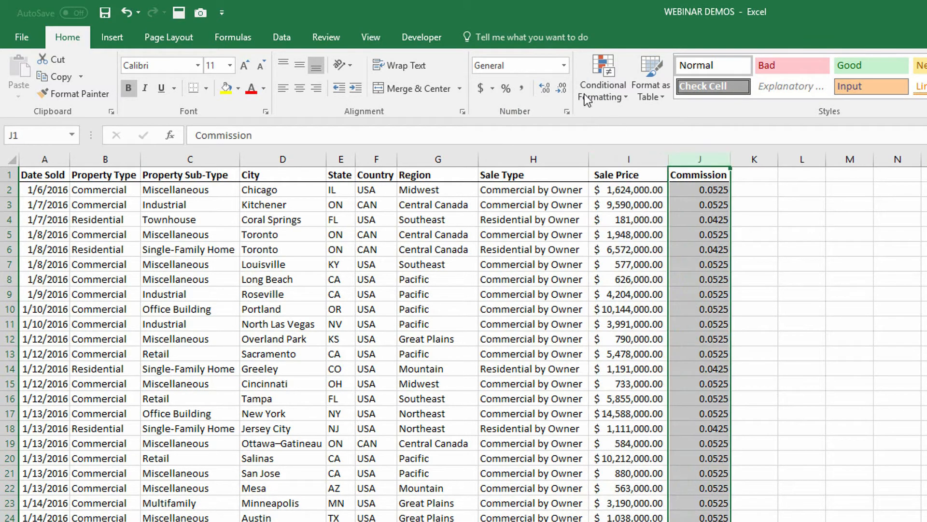
left_click(564, 66)
left_click(568, 318)
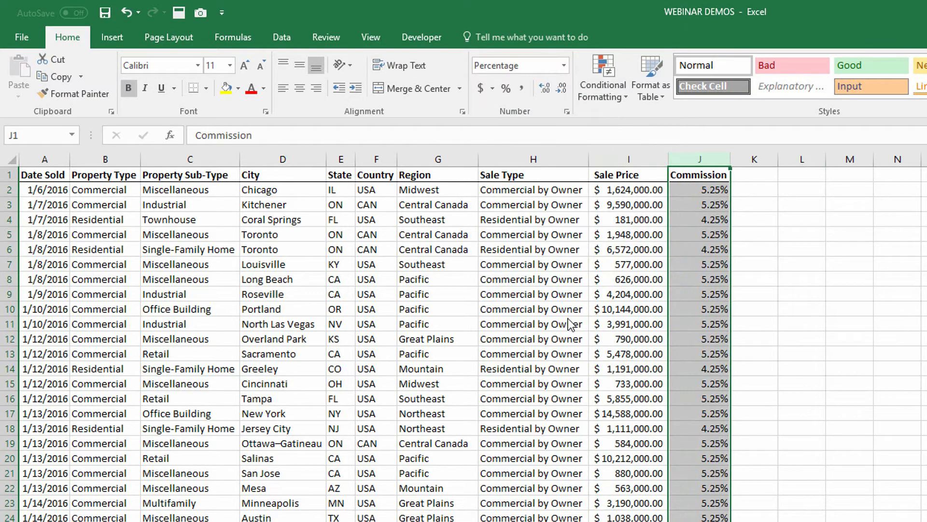
Step: Select cell F6 to clear the column selection and stop recording the macro
left_click(381, 248)
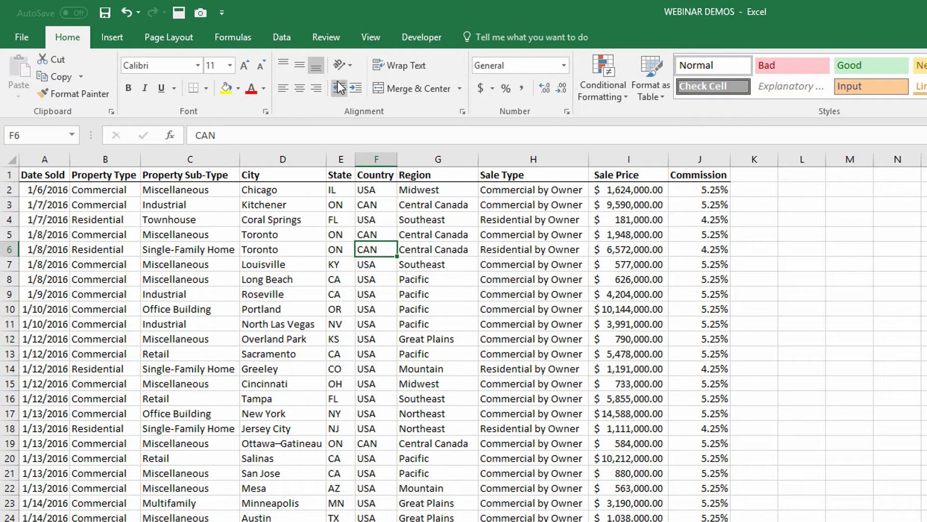
left_click(402, 40)
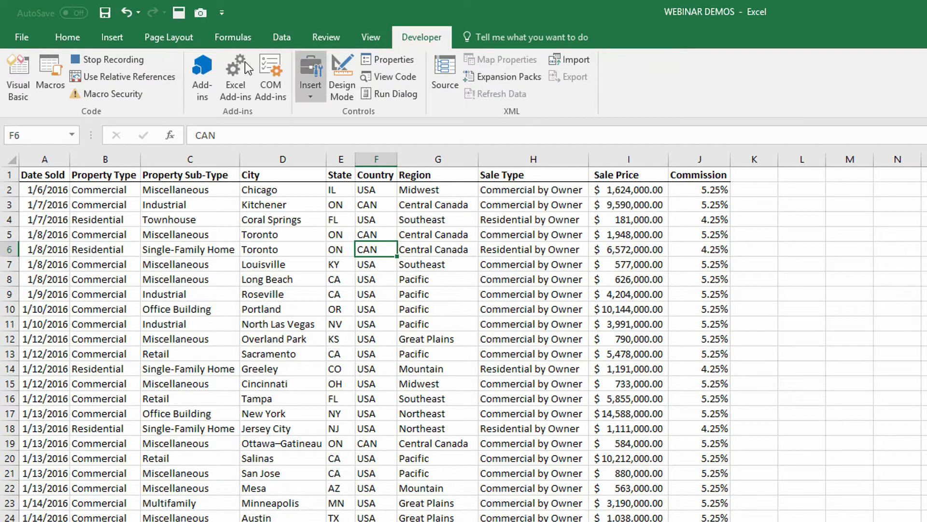
left_click(103, 60)
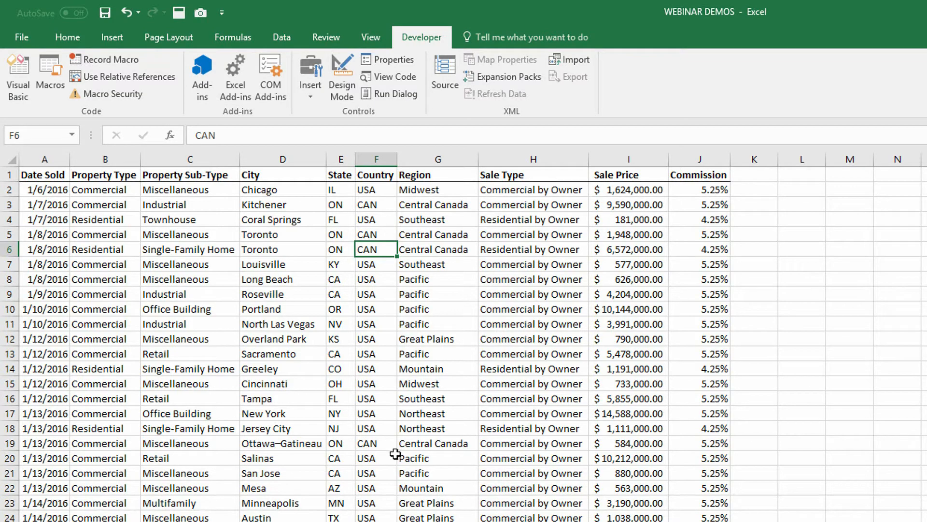
Step: Run DataCleanupMacro on the raw data in the (FEB) sheet
key("ctrl+Page_Down")
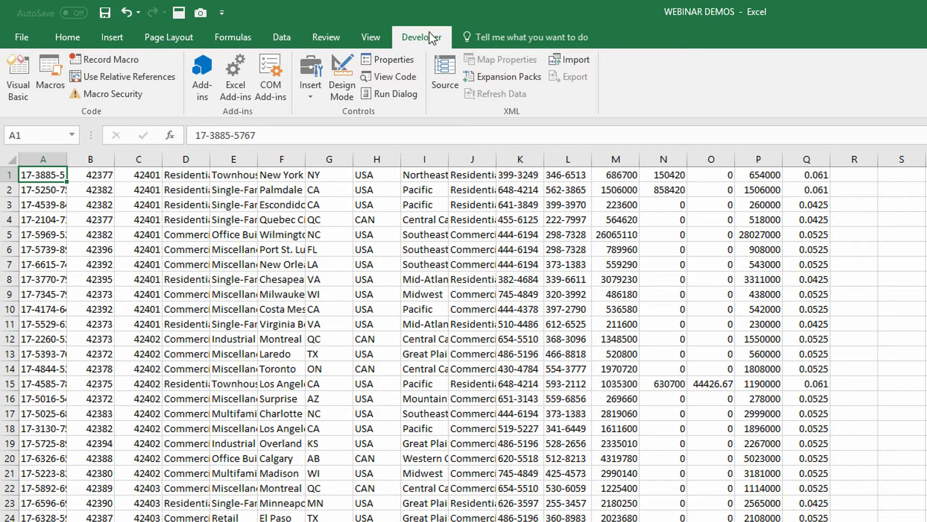
left_click(57, 96)
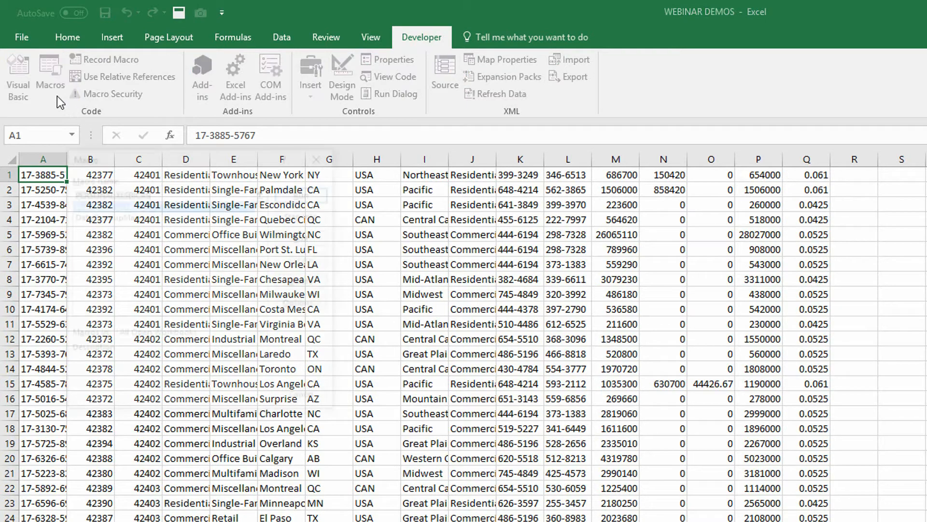
left_click(127, 217)
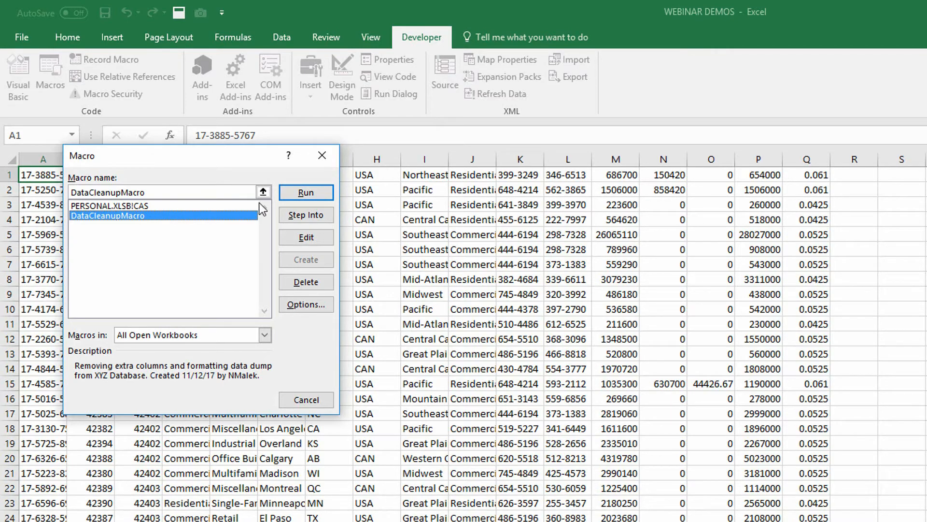
left_click(309, 191)
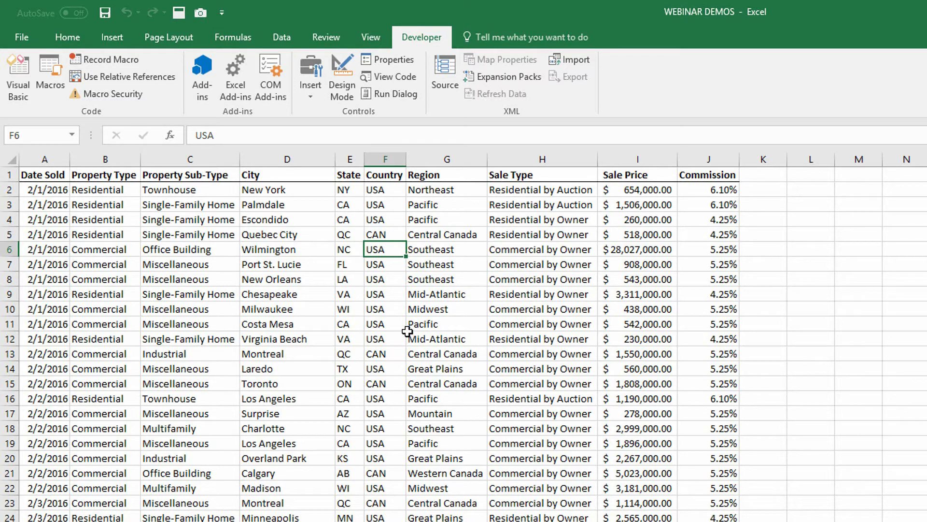
left_click(51, 92)
left_click(108, 215)
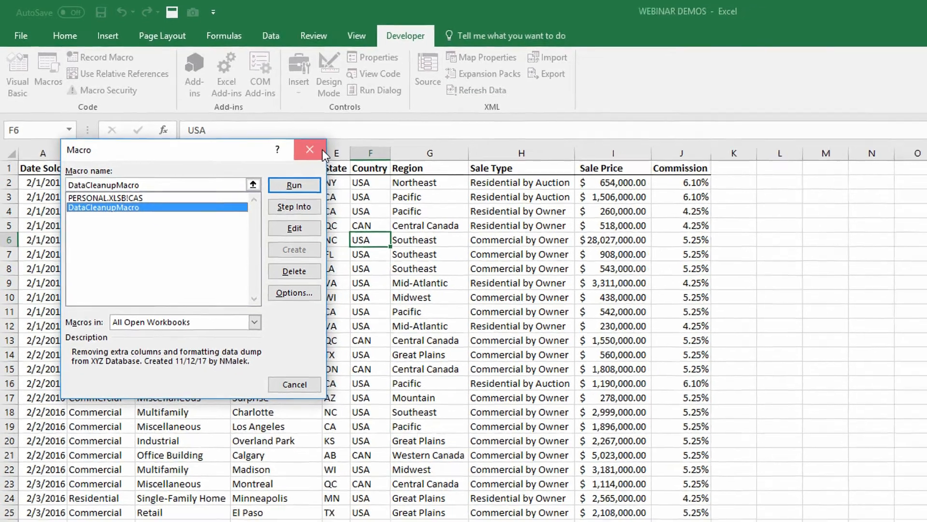
left_click(336, 155)
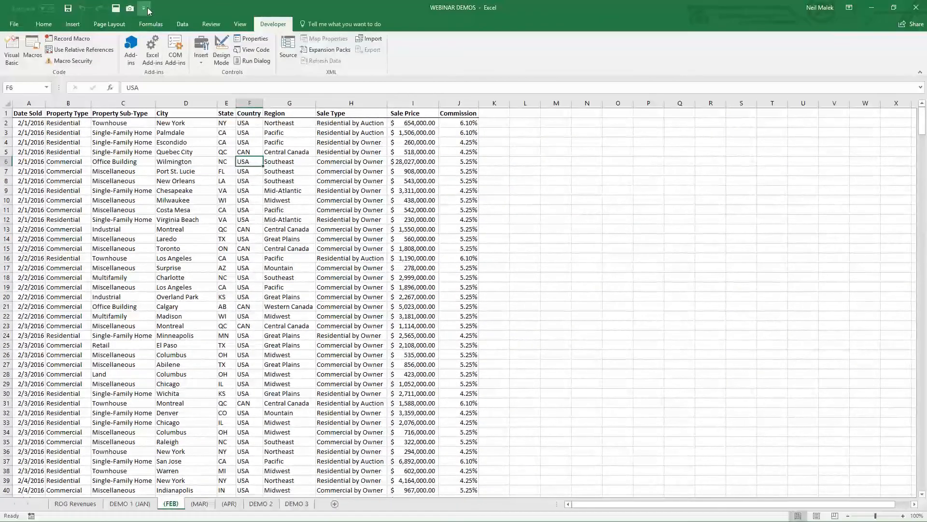
Step: Add DataCleanupMacro from the Macros commands to the Quick Access Toolbar for all documents
left_click(147, 8)
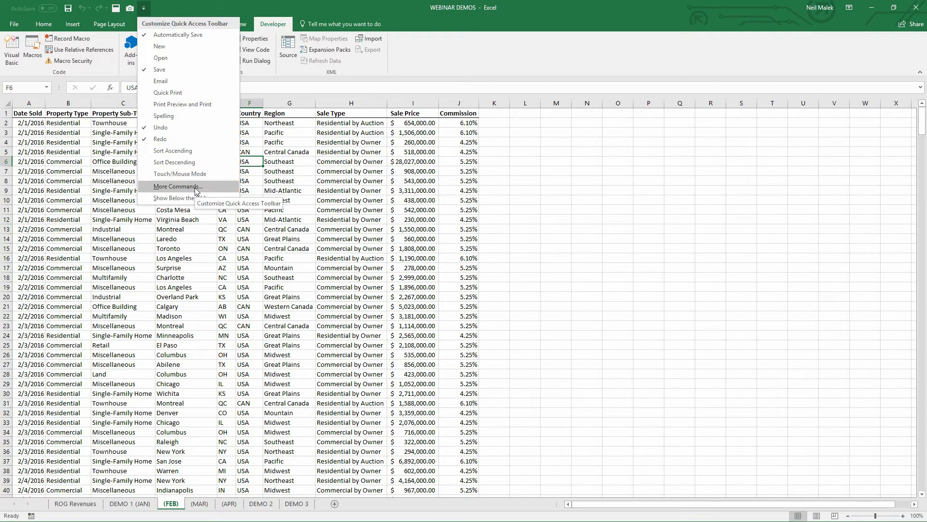
left_click(176, 187)
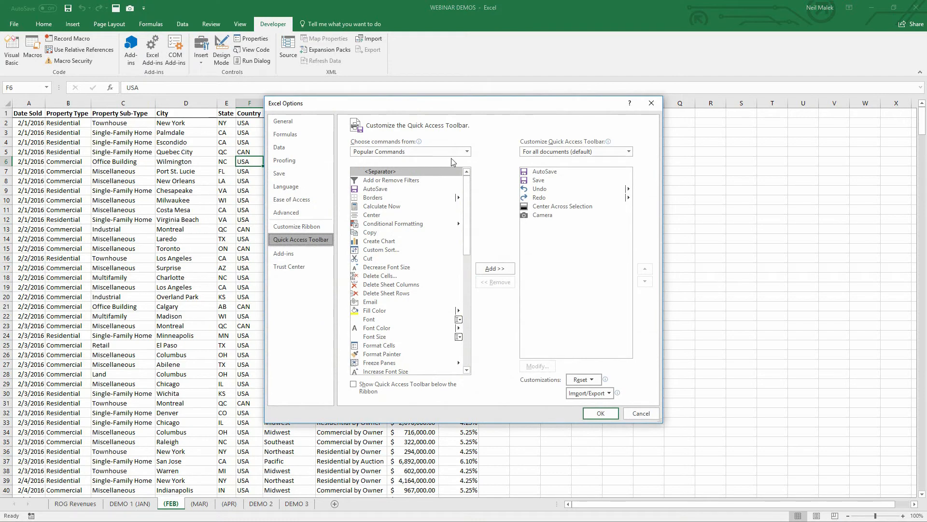
left_click(467, 152)
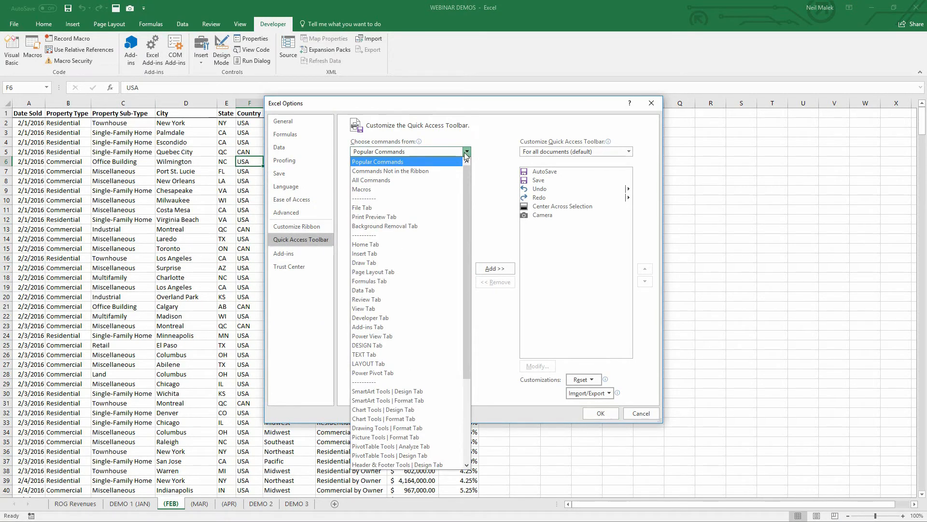
left_click(391, 190)
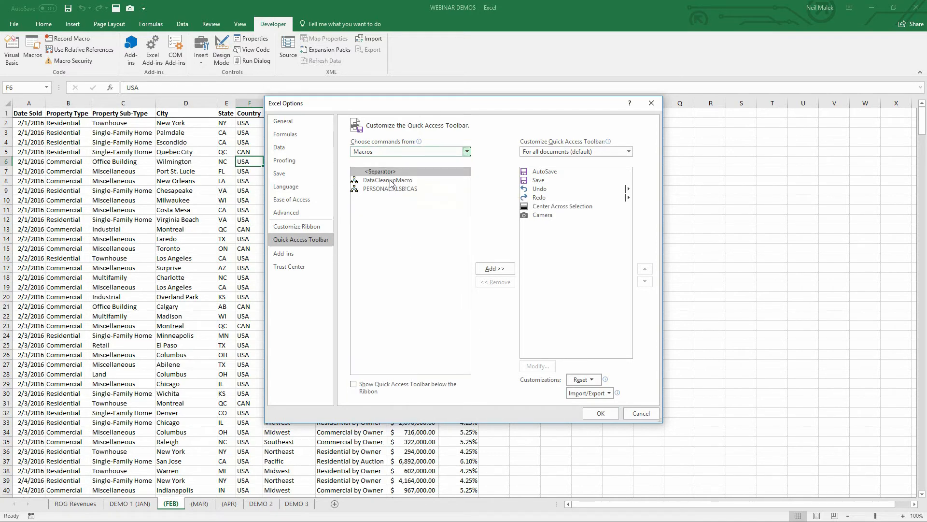
left_click(390, 181)
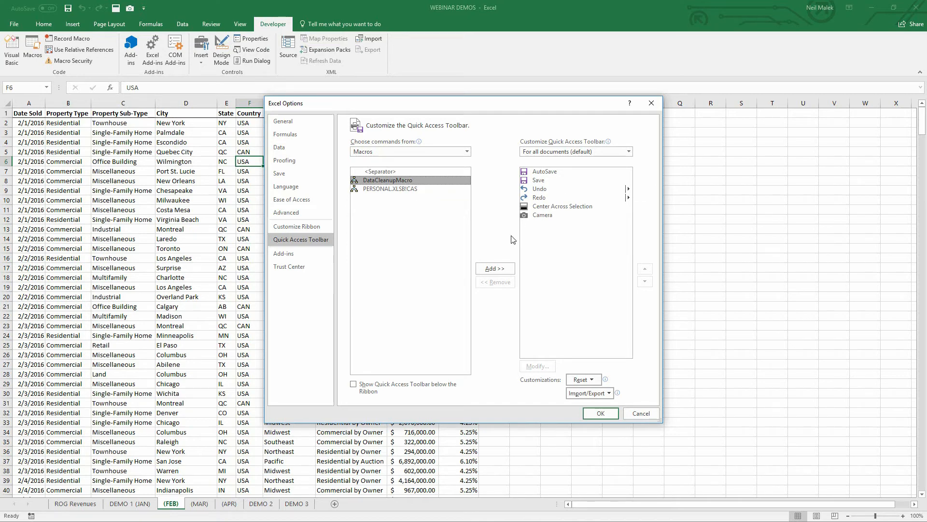
left_click(500, 269)
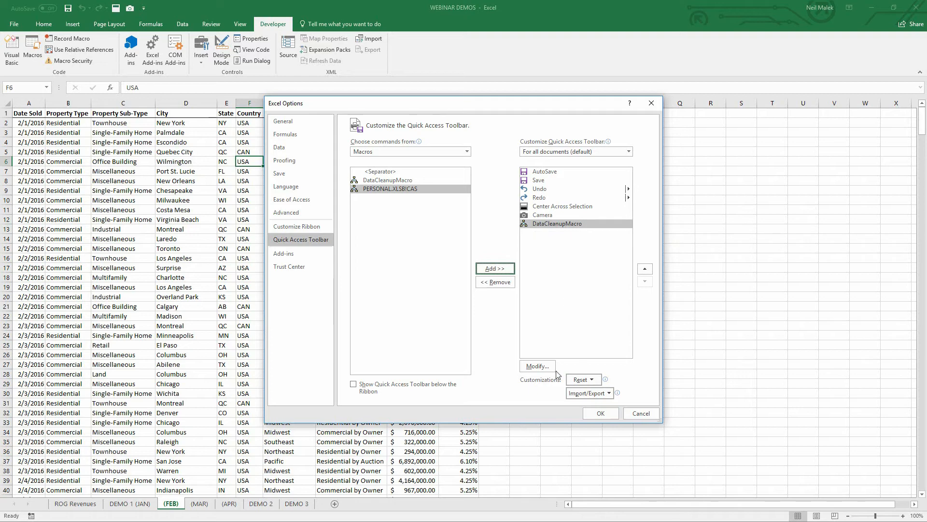
Step: Give the toolbar's DataCleanupMacro button the table grid symbol and the display name Cleanup, and apply the toolbar changes
left_click(537, 366)
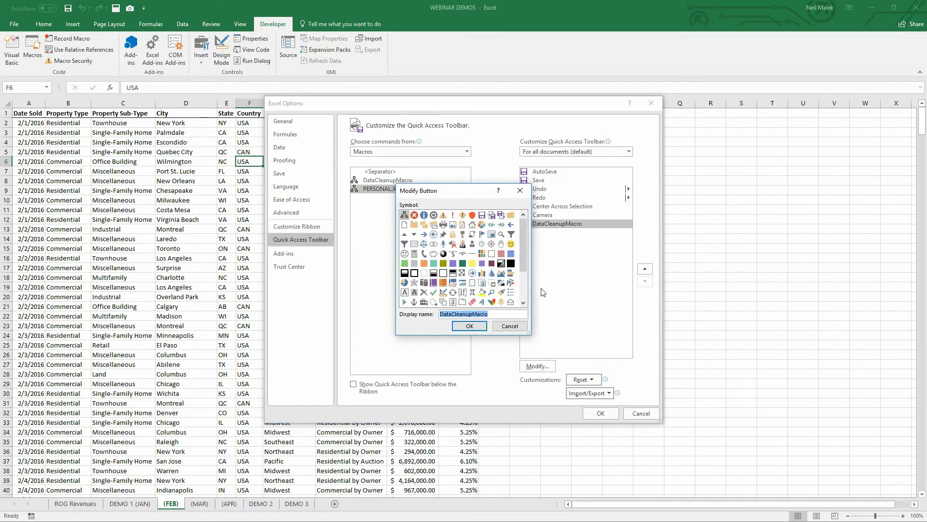
left_click(416, 245)
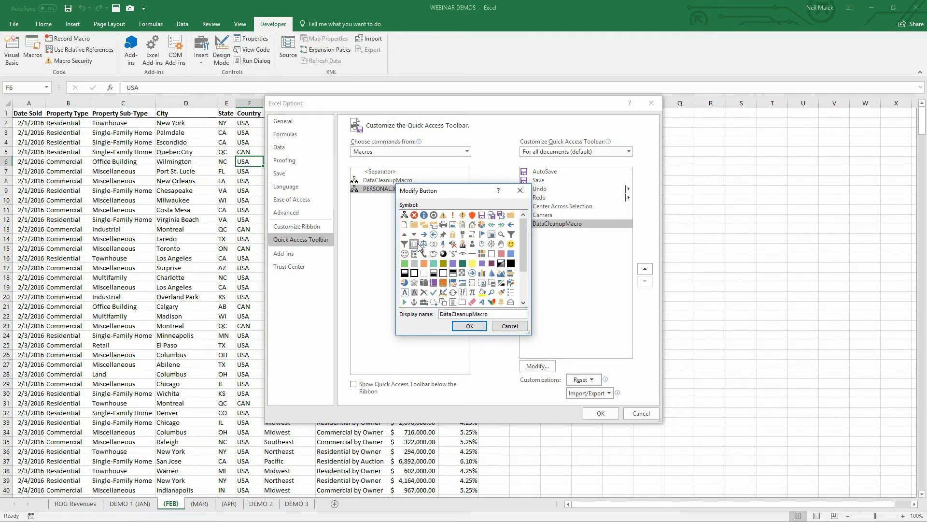
left_click_drag(493, 314, 395, 309)
type("Cea")
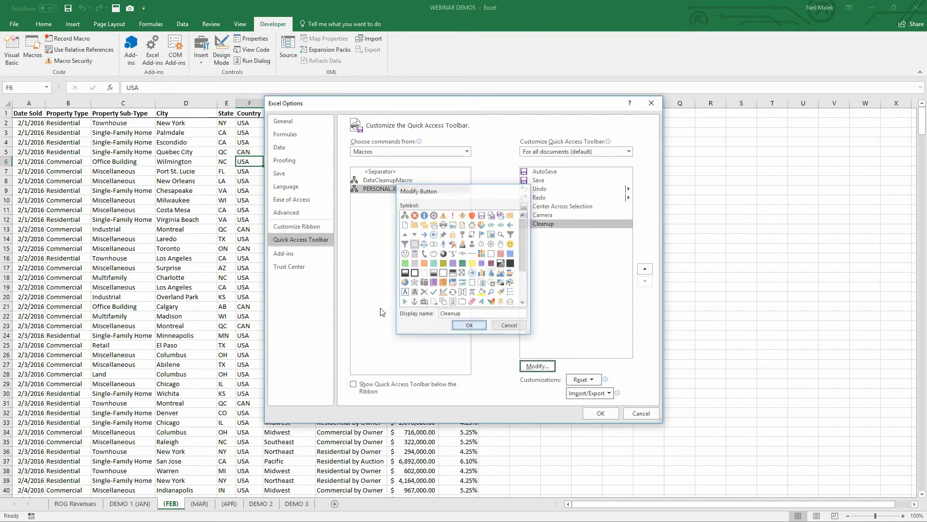
key("Return")
left_click(600, 415)
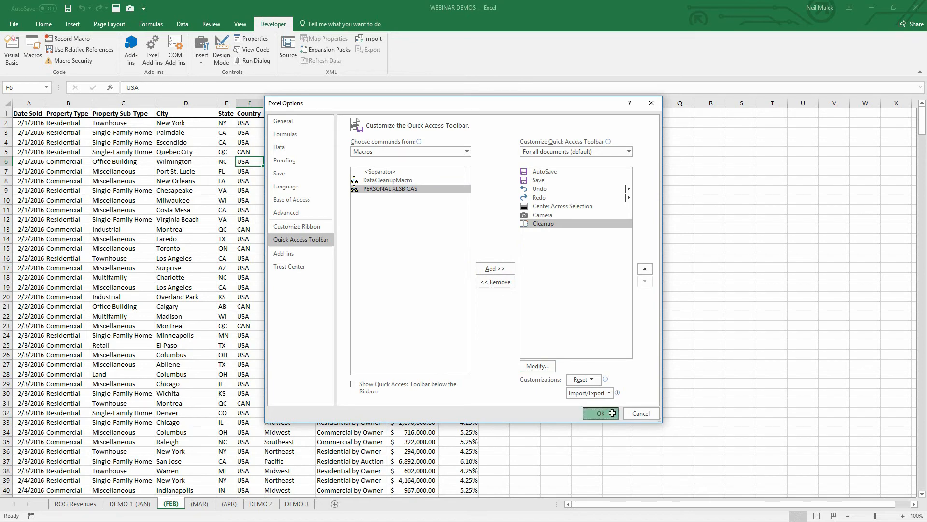
left_click(604, 413)
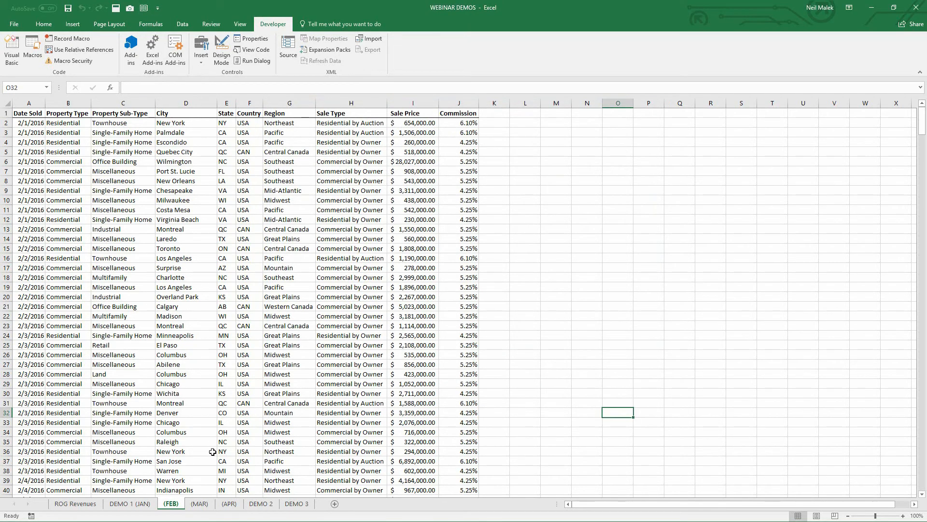
Step: Run the Cleanup macro from the Quick Access Toolbar on the raw data in the (MAR) sheet
left_click(204, 506)
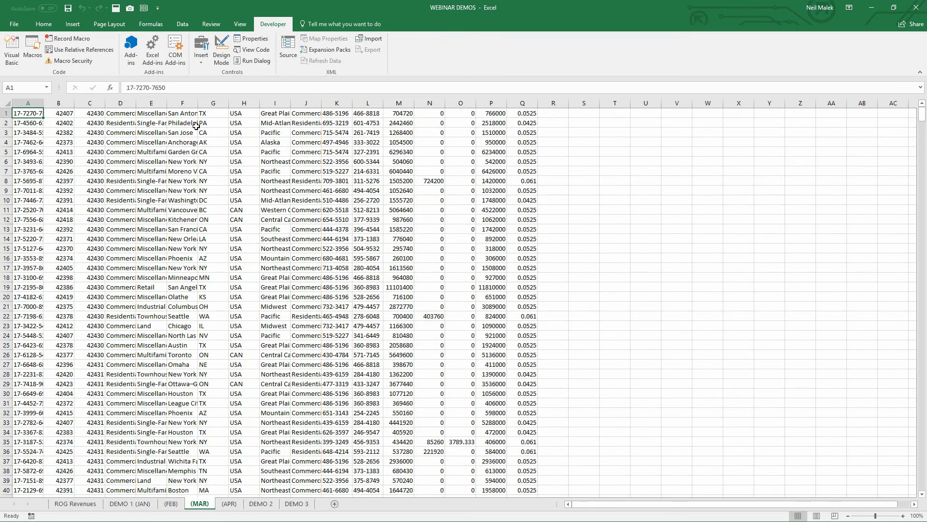
left_click(144, 9)
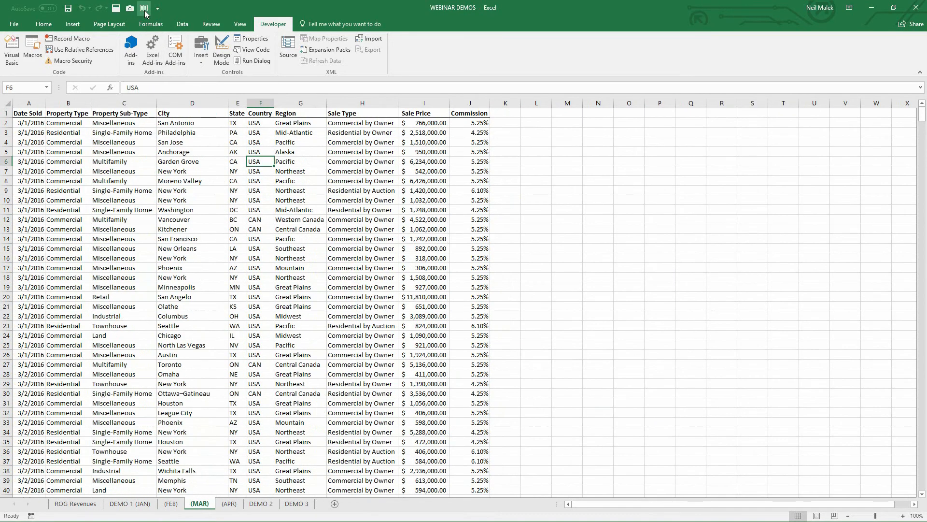